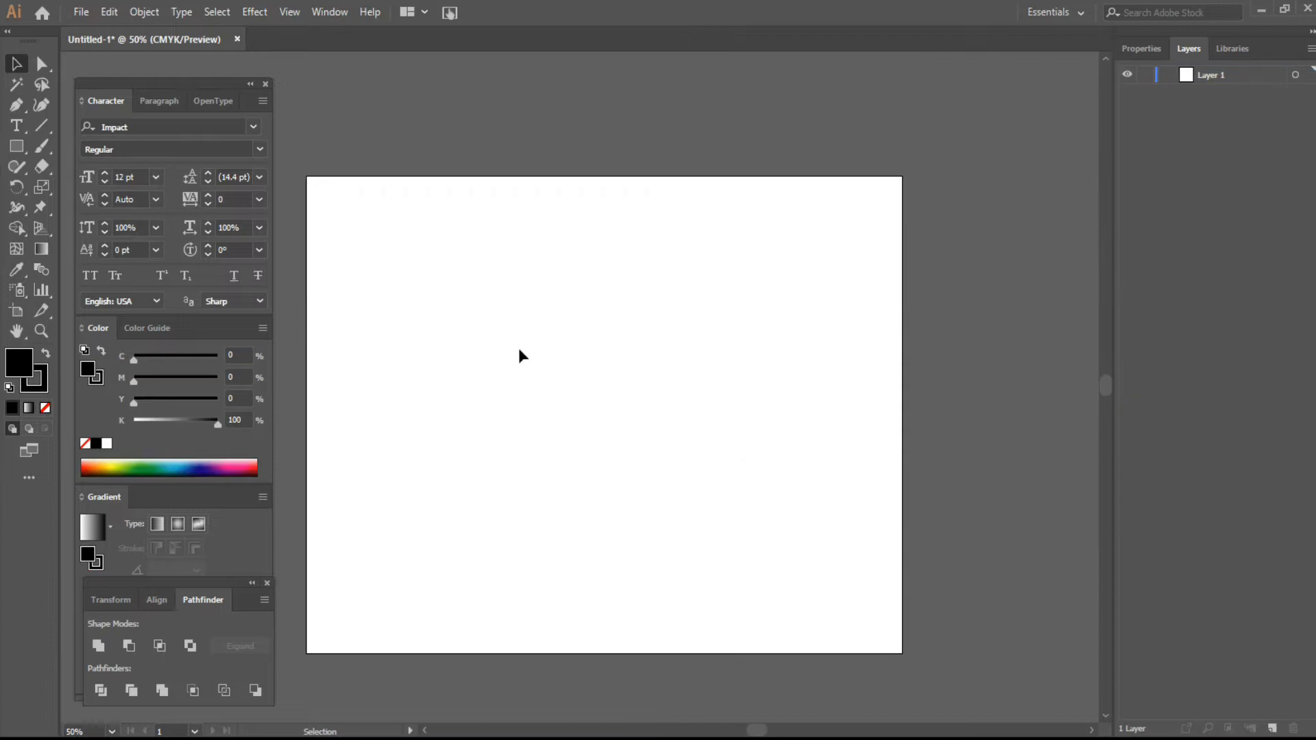
Draw a black rectangle covering the whole artboard and lock it as the background
click(14, 149)
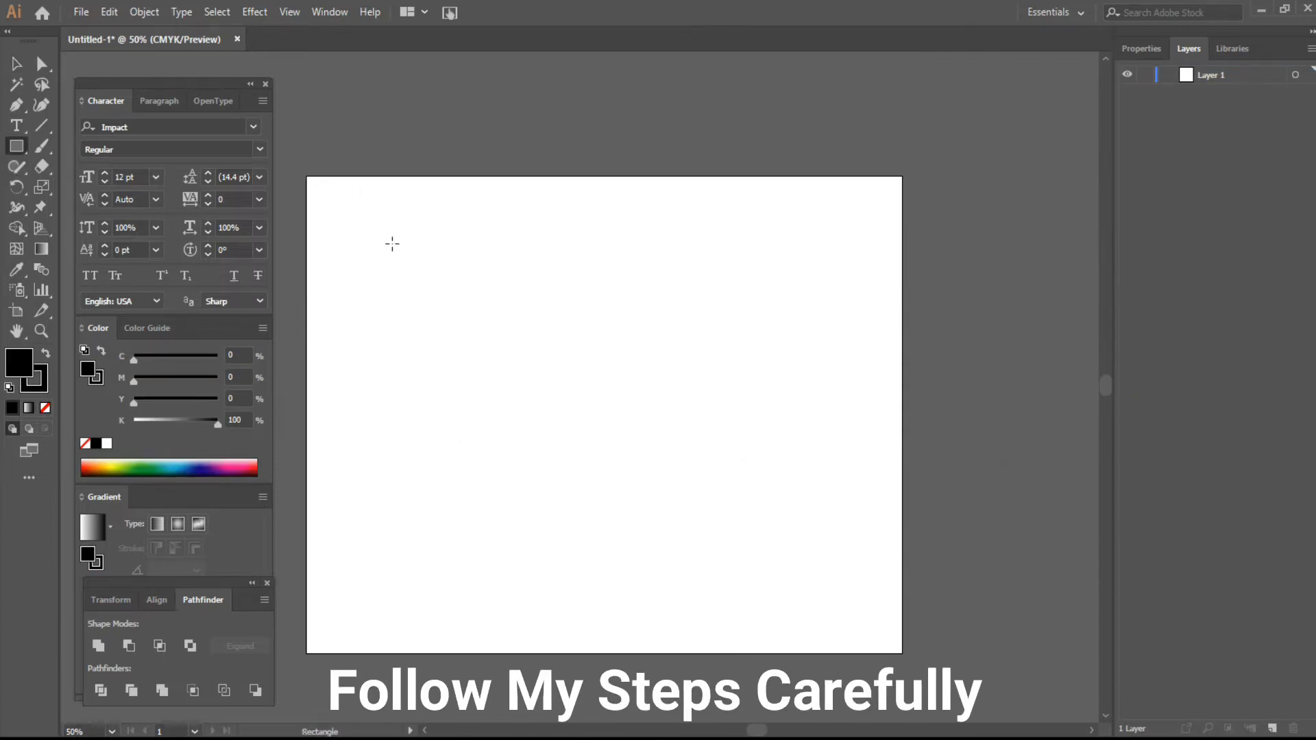
drag(309, 178, 902, 653)
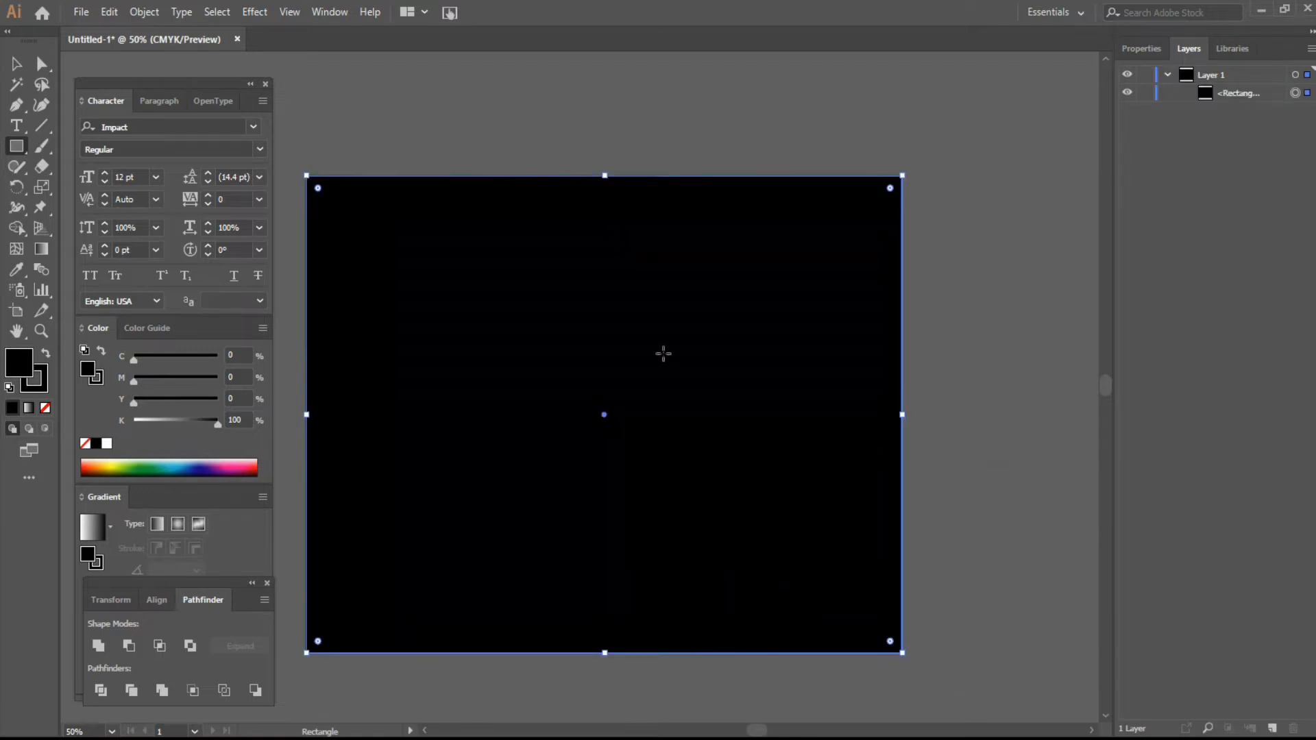
click(1145, 93)
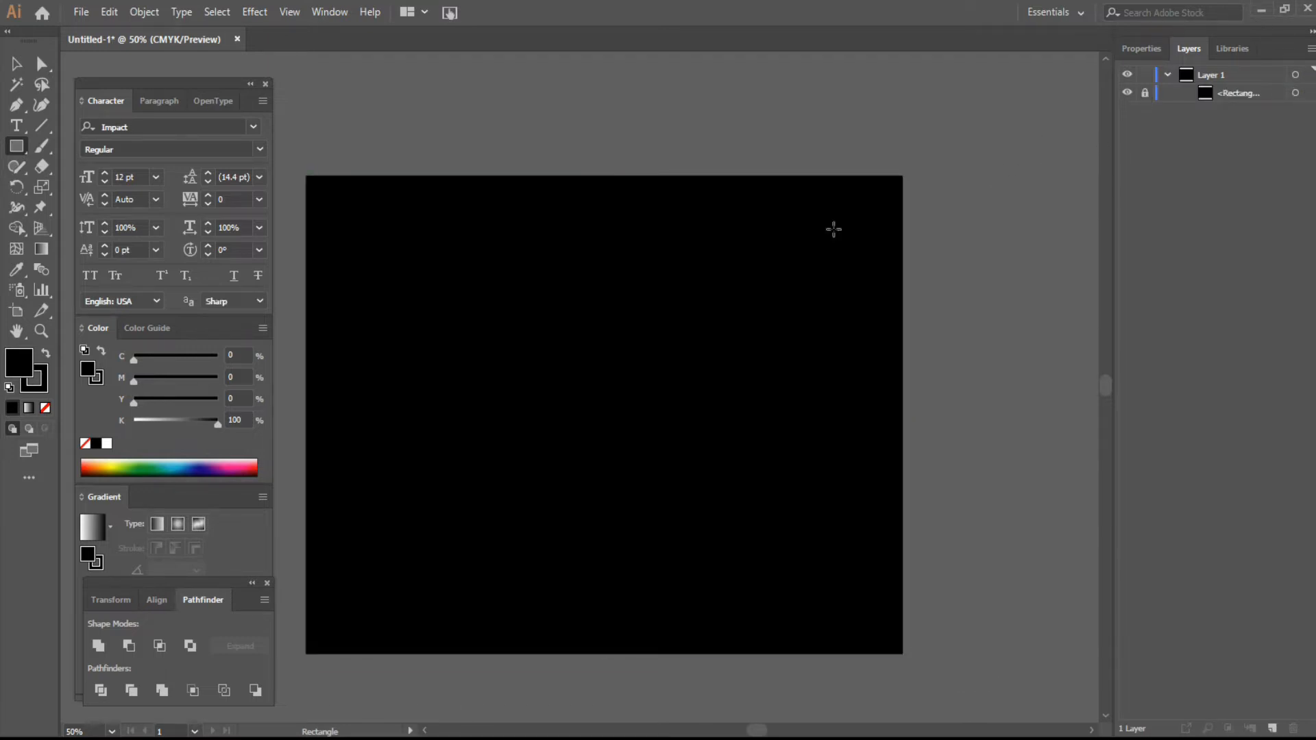
Add a line of placeholder point text on the background and scale it up to about 137 pt
click(17, 125)
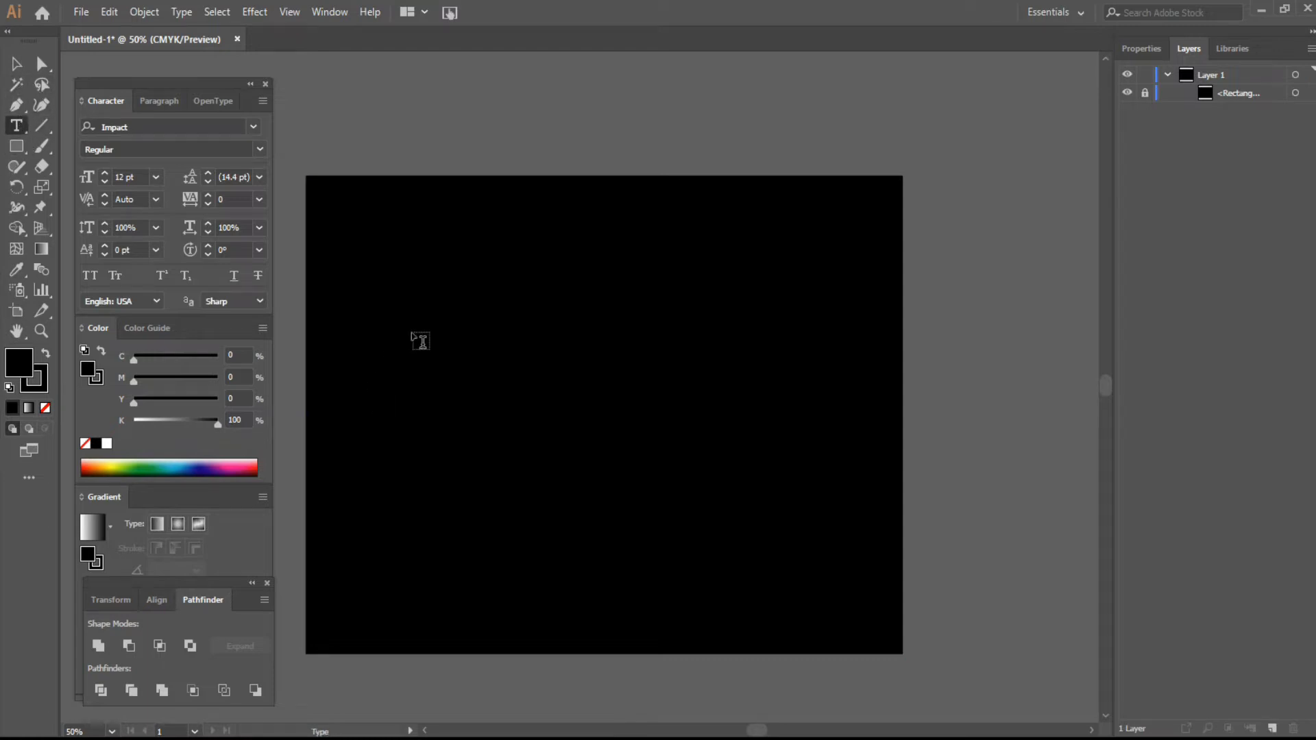
click(420, 338)
key(Escape)
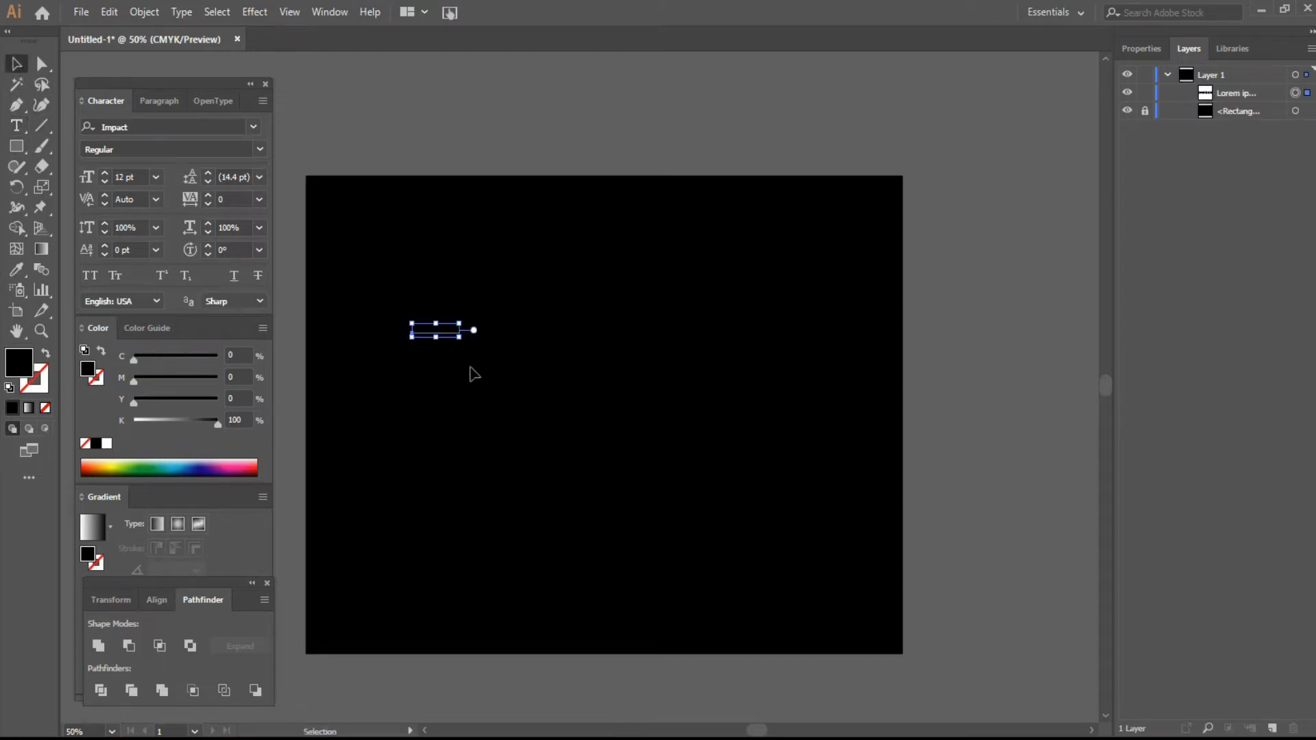
drag(459, 337, 858, 469)
drag(882, 338, 833, 335)
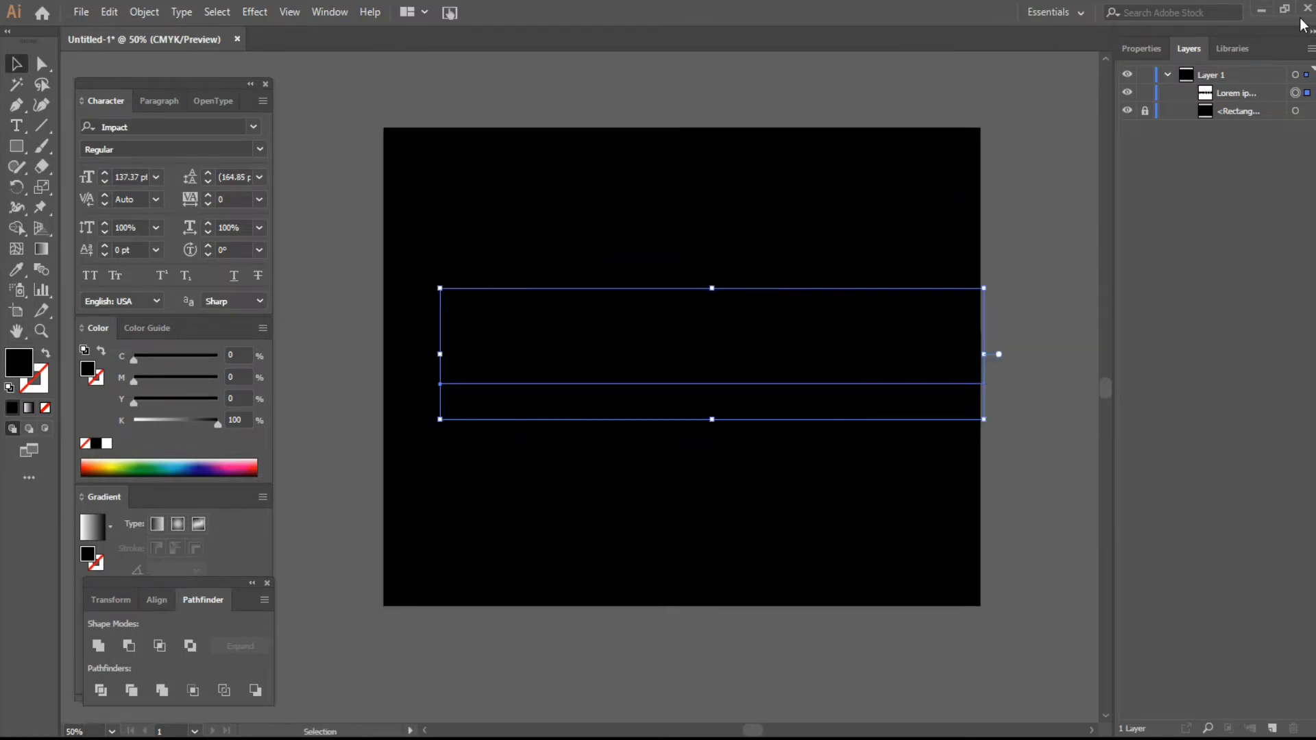
Fill the placeholder text with white
click(1140, 49)
click(1130, 236)
click(975, 298)
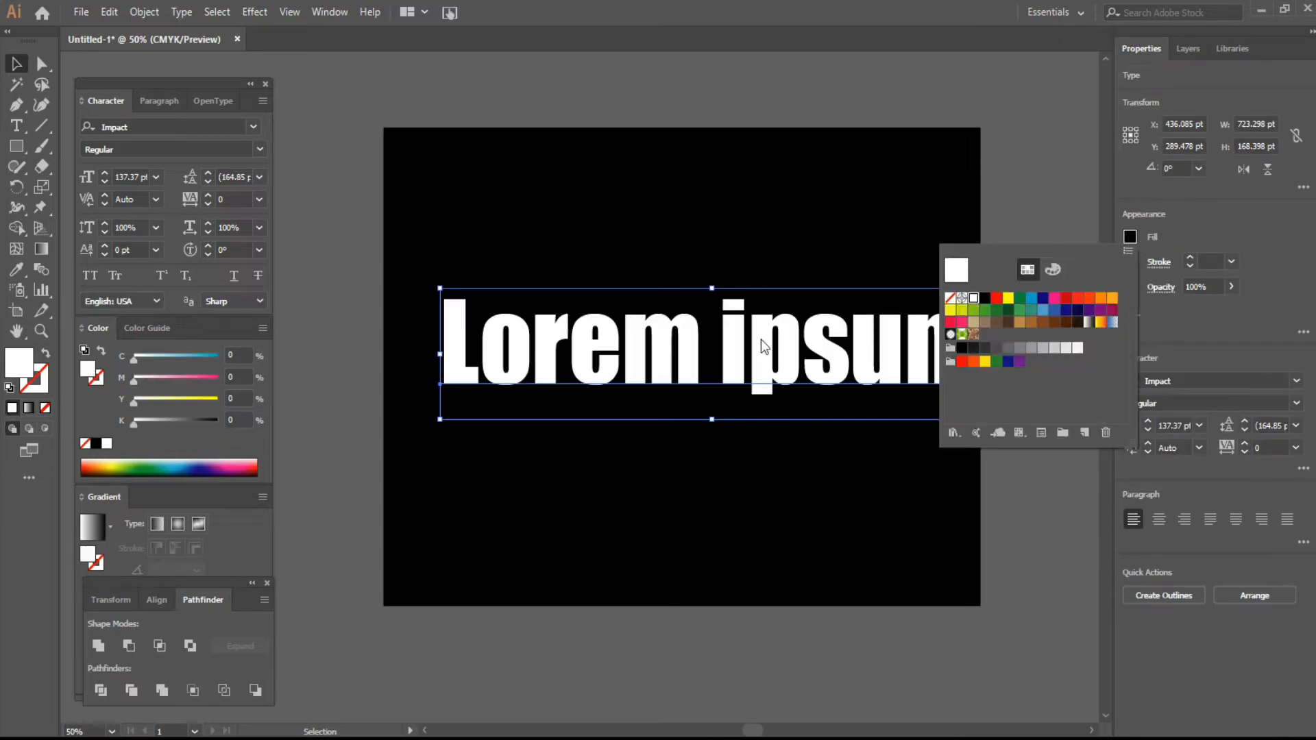
Replace the placeholder text with the word CRACK
click(760, 339)
double_click(760, 339)
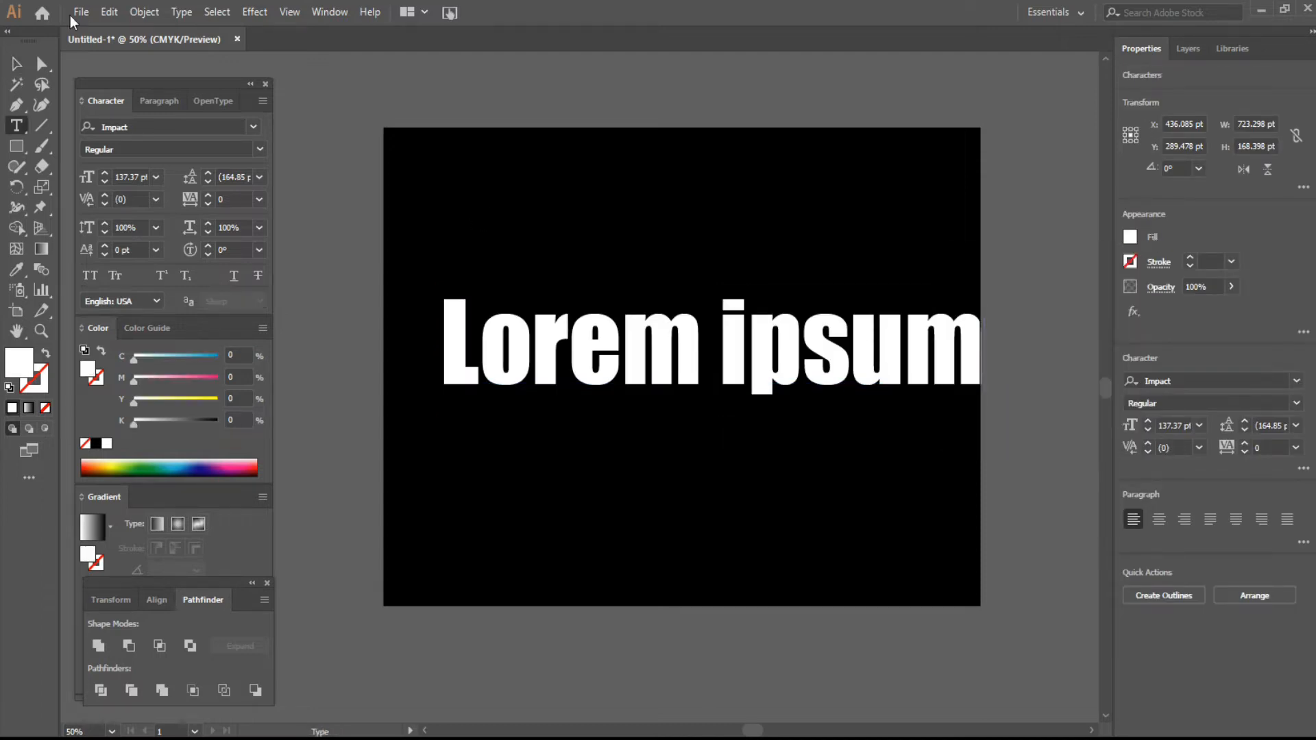
triple_click(666, 374)
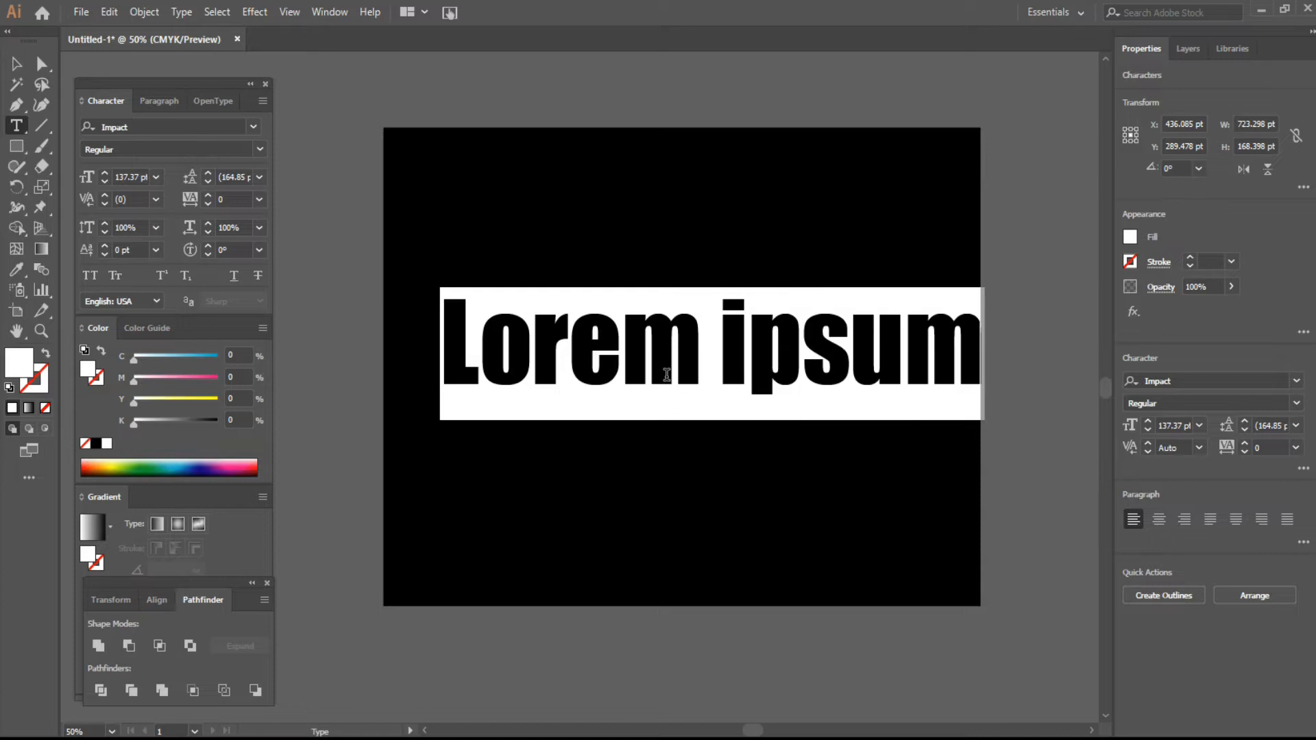
text(CRACK)
Scale the word CRACK up to about 257 pt and centre it on the black background
click(16, 63)
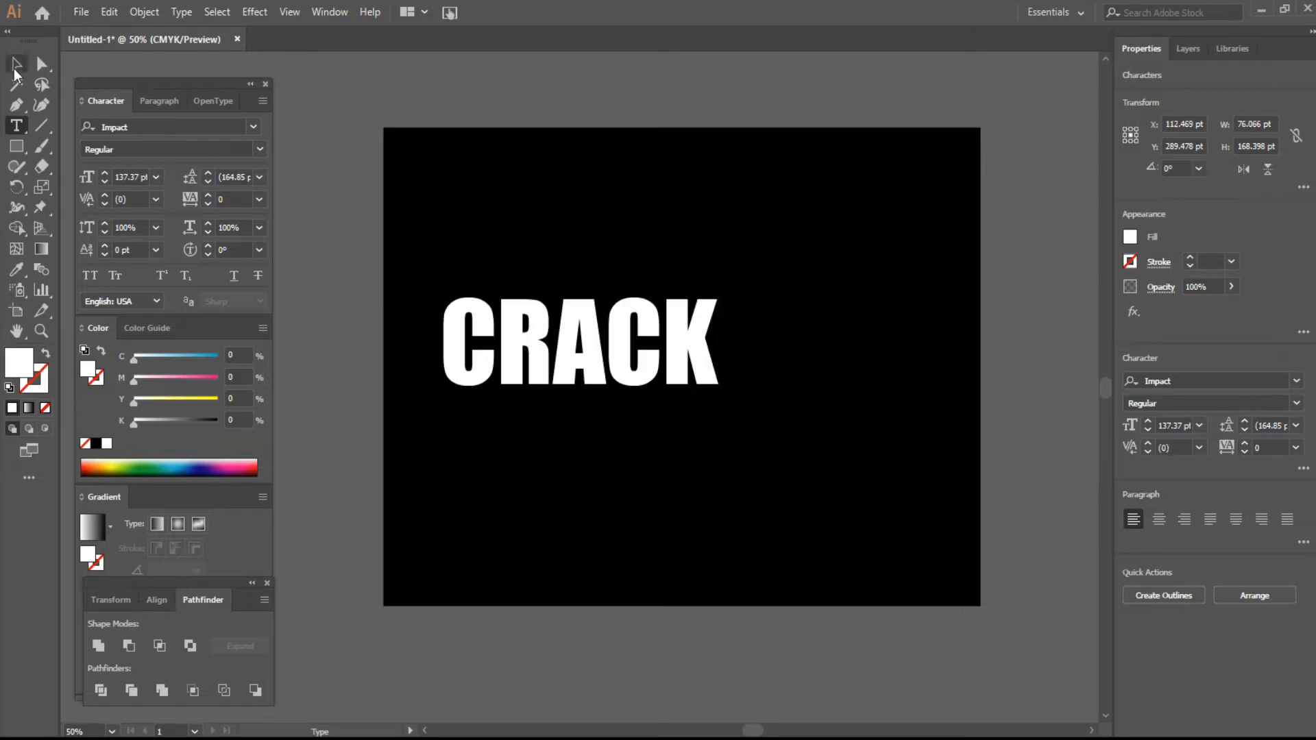
drag(718, 420, 960, 610)
drag(866, 446, 839, 403)
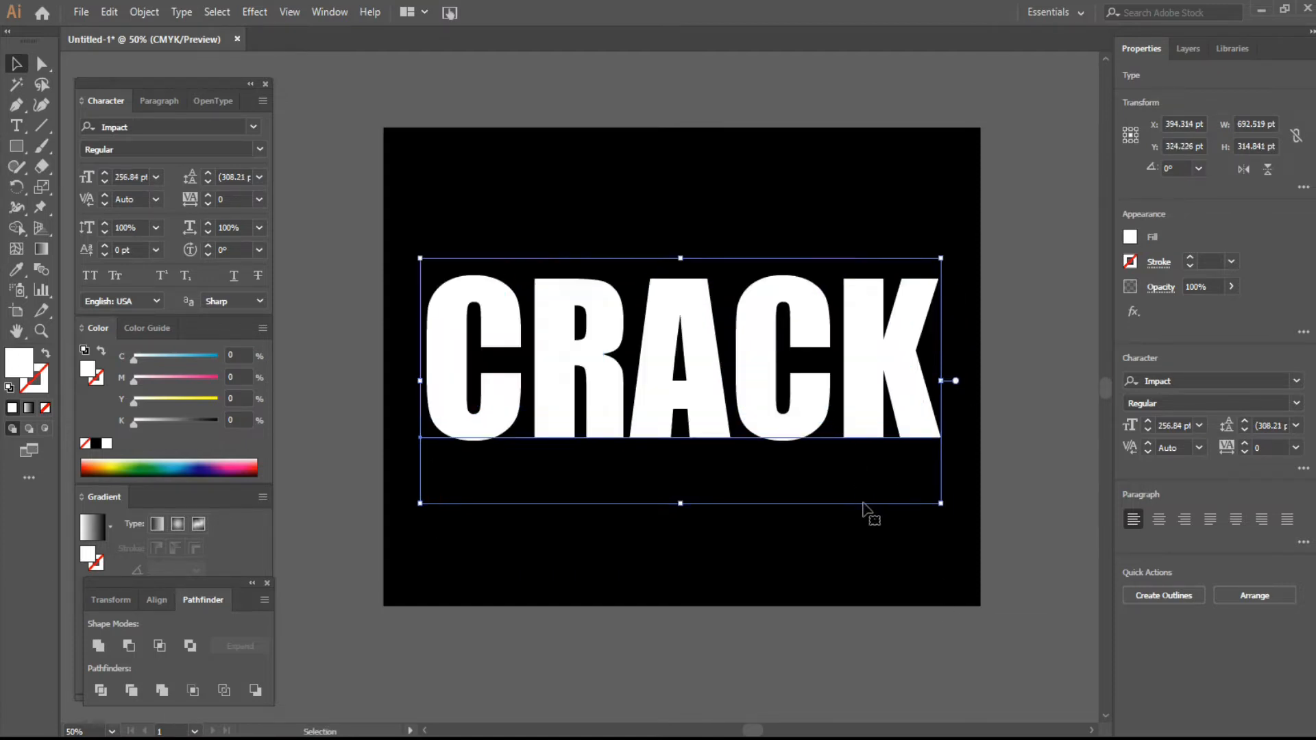
click(860, 501)
key(space)
drag(991, 394, 979, 395)
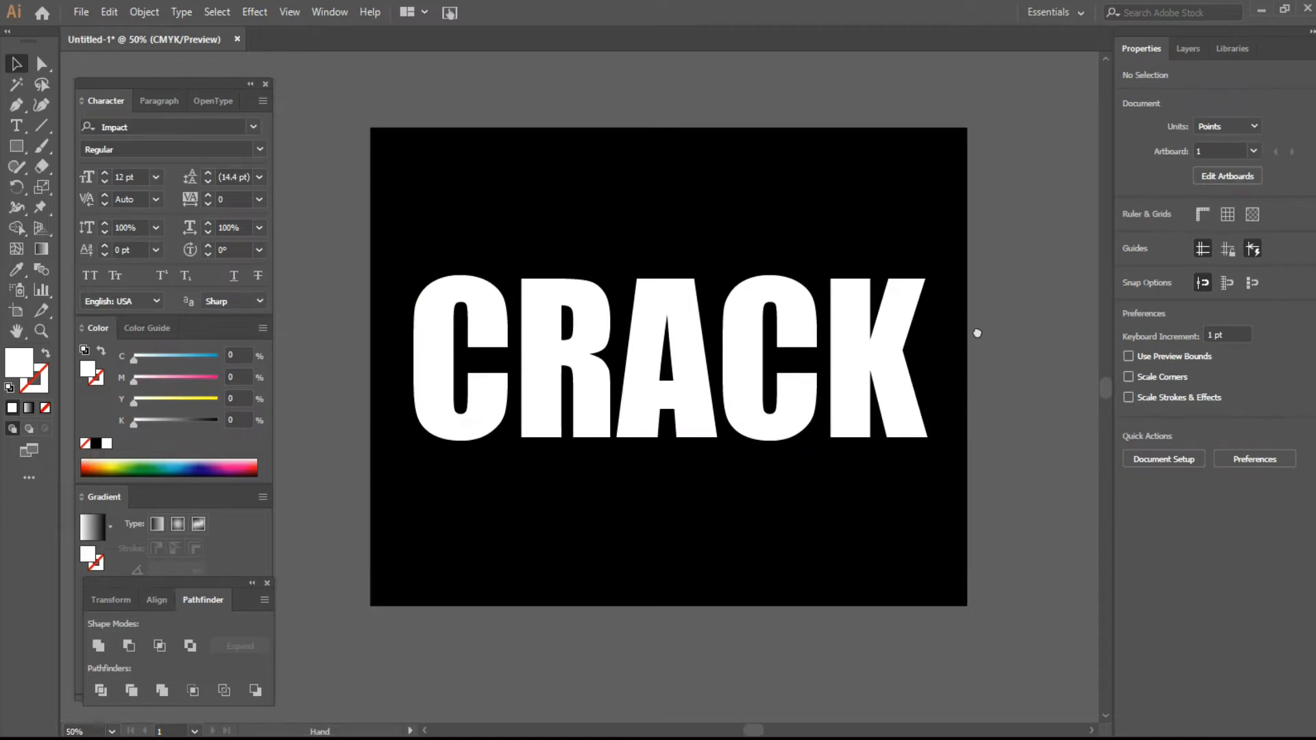
drag(978, 332, 950, 360)
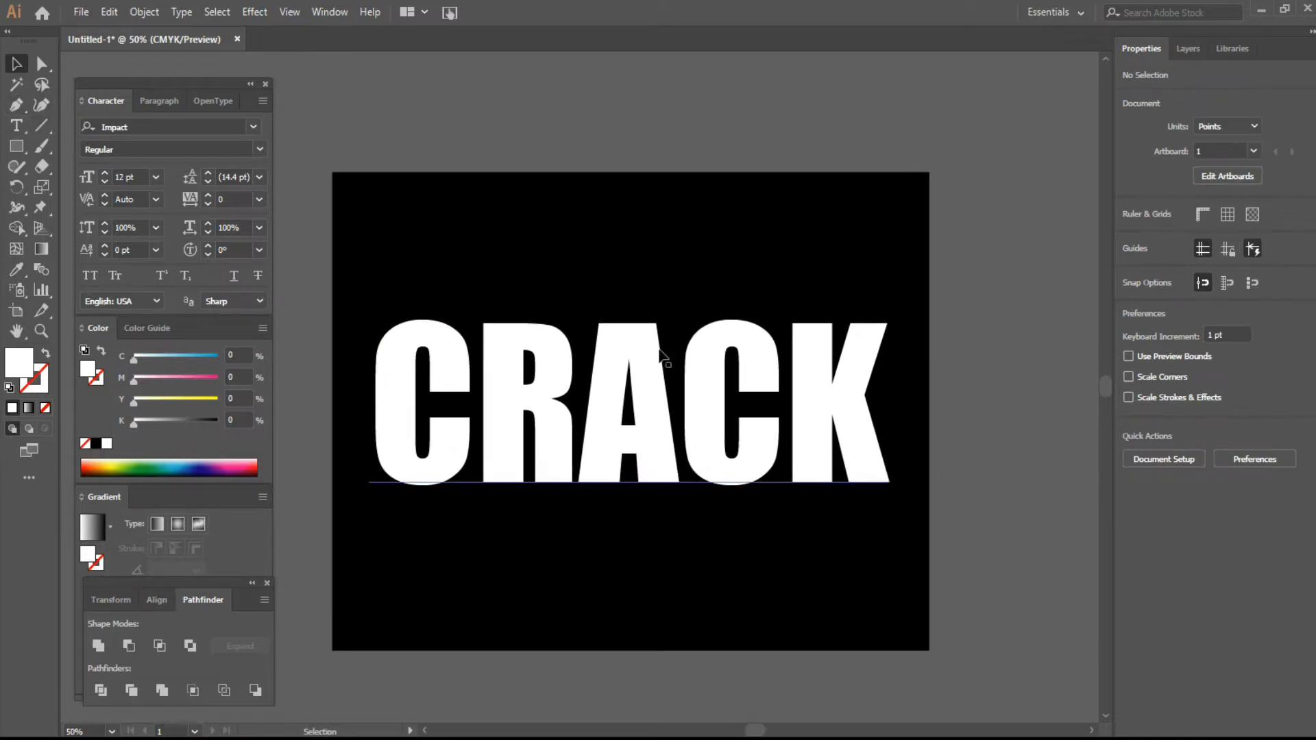
Convert the word CRACK to outlines and lock the resulting letter group
click(620, 341)
right_click(620, 339)
click(677, 458)
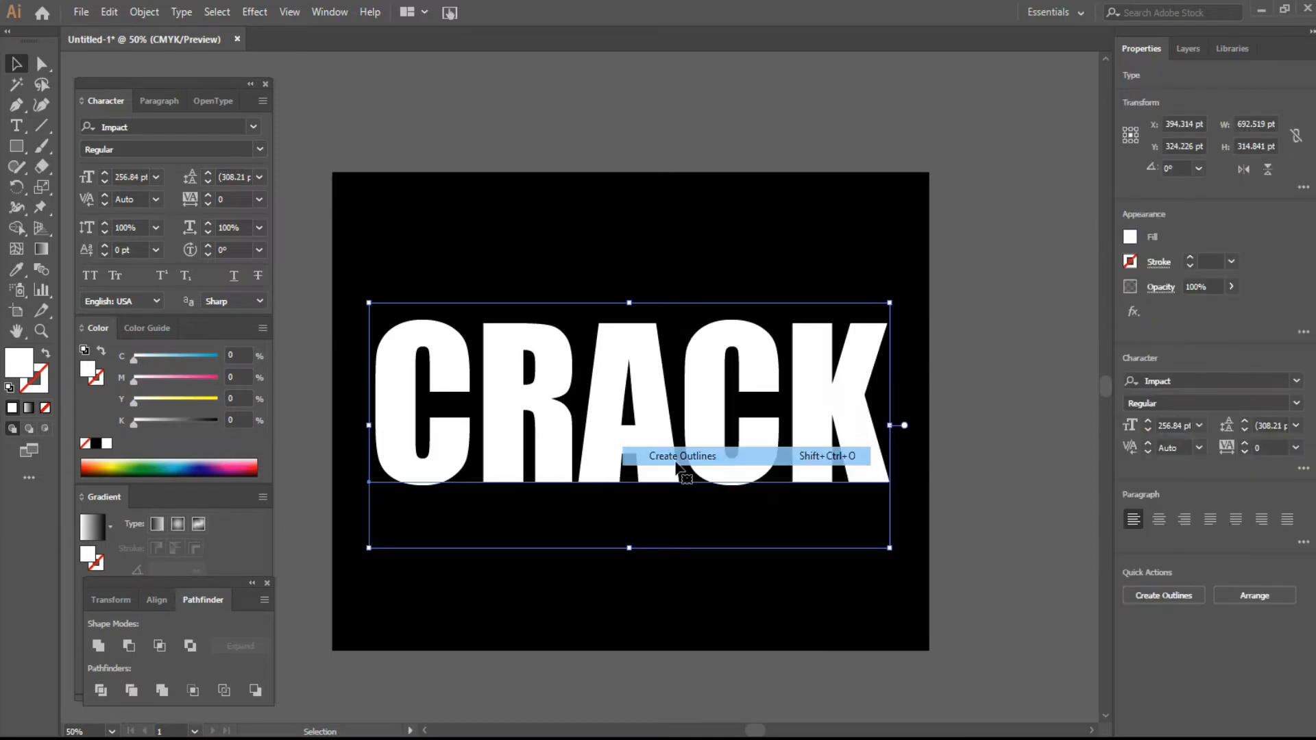
click(1186, 52)
click(1144, 92)
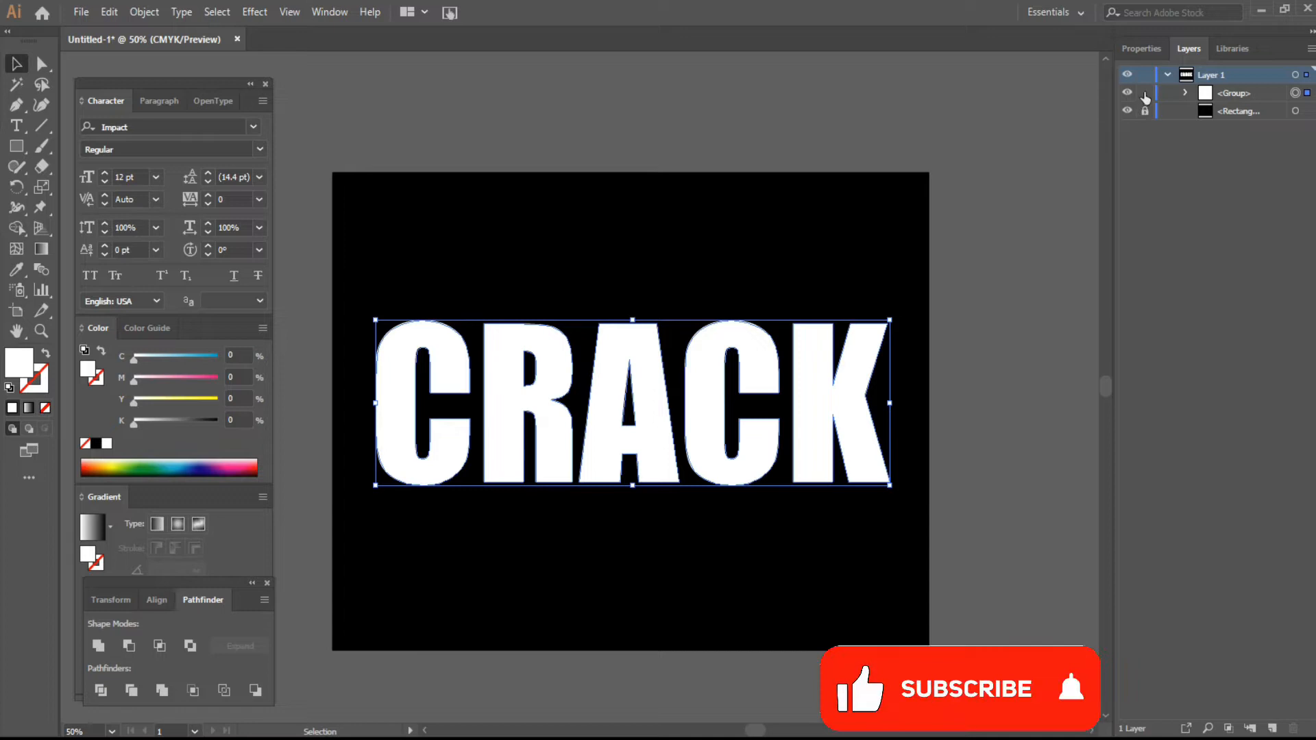
click(609, 266)
With the Pen tool, draw a straight path from beyond the K's upper corner to the middle of the A
key(p)
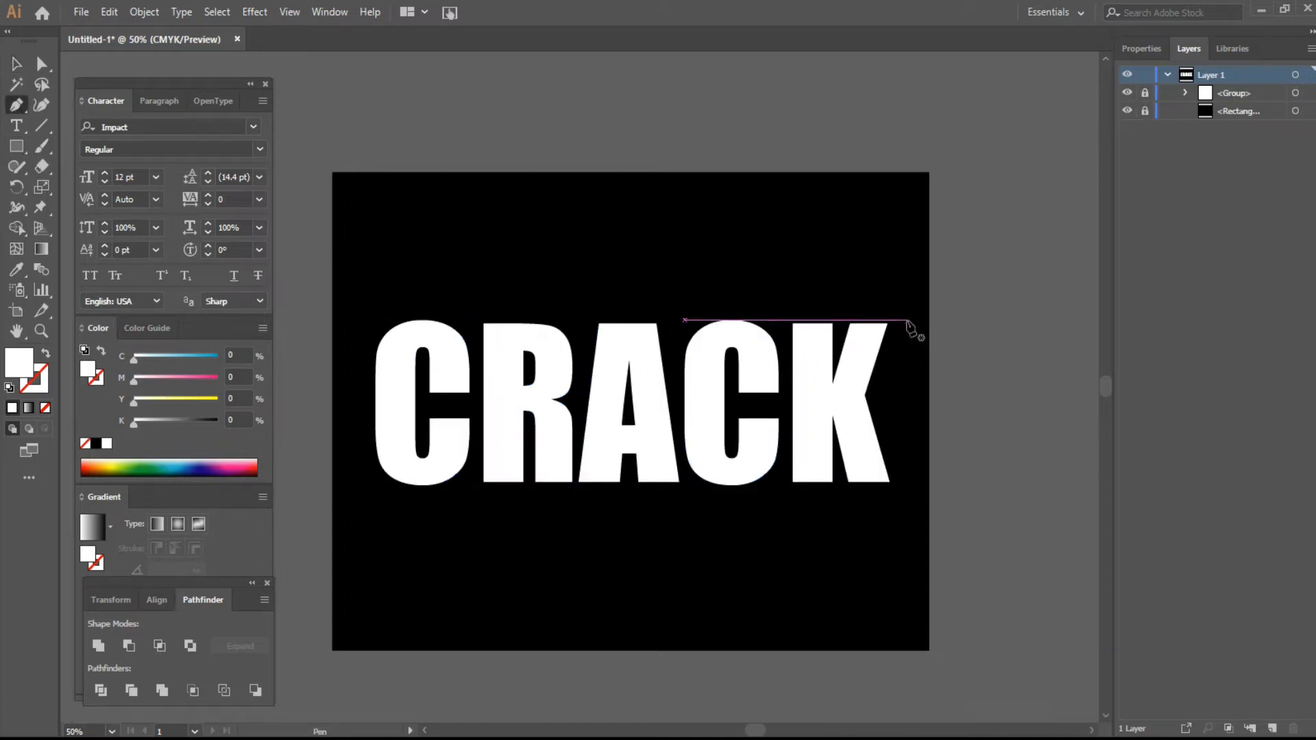
click(904, 320)
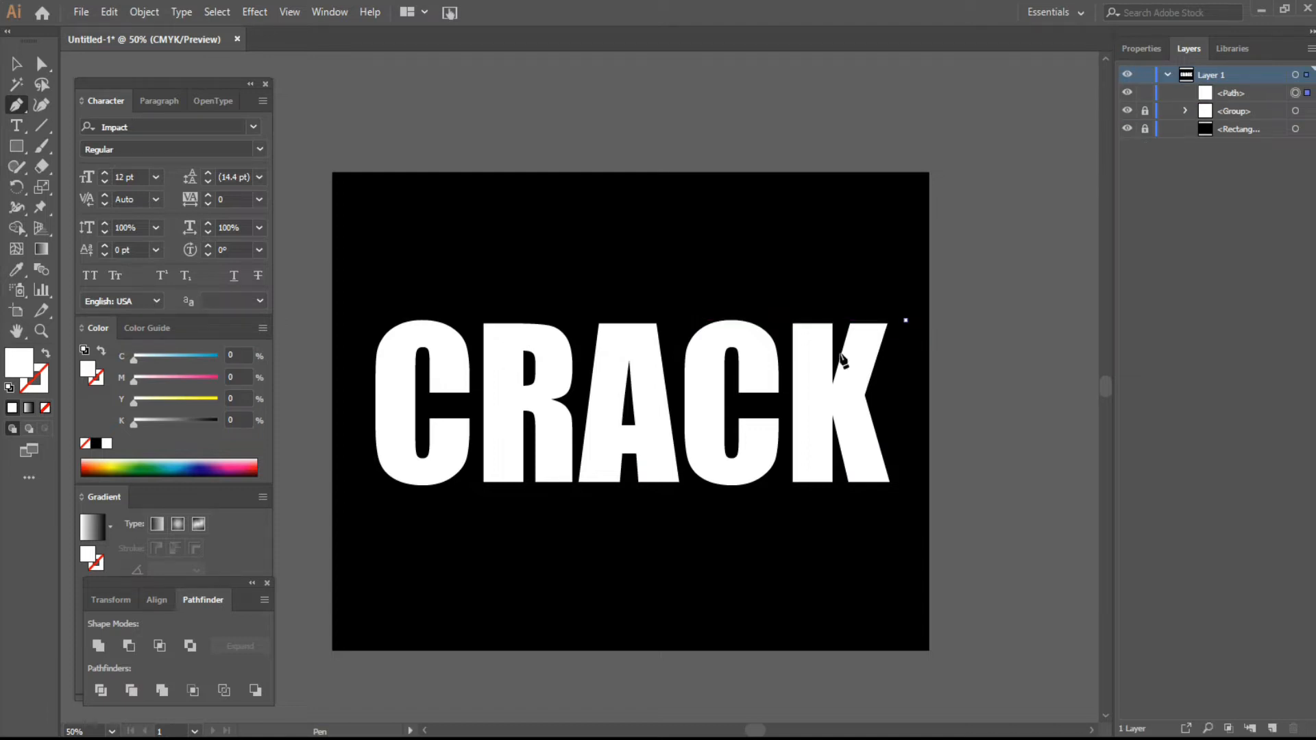
click(633, 411)
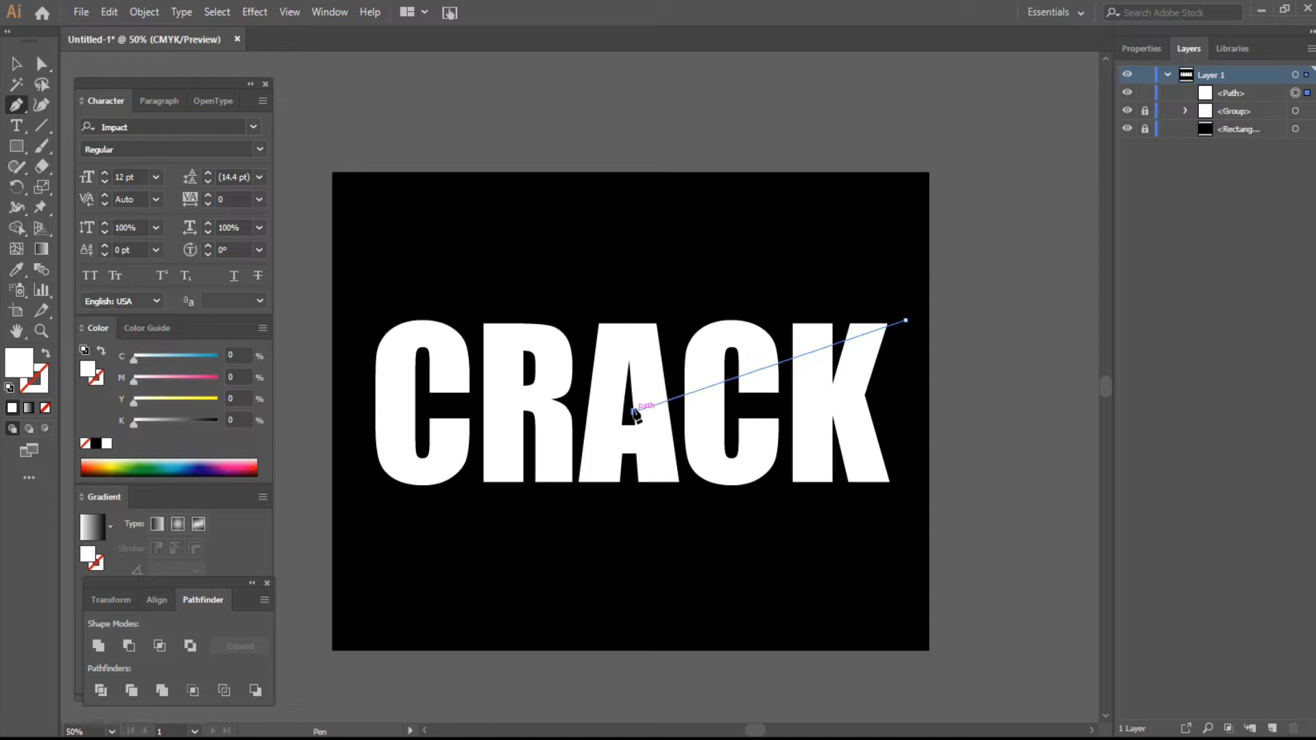
click(16, 64)
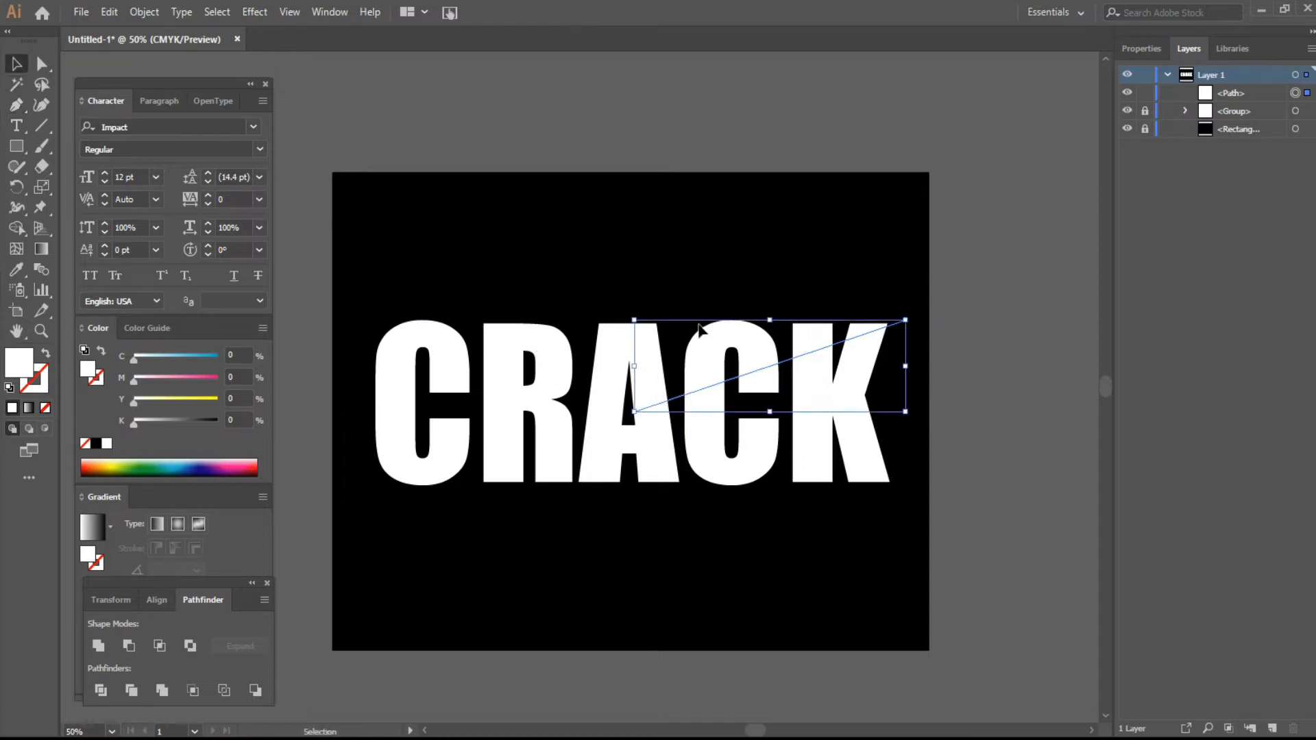
Give the diagonal path a 10 pt stroke in light orange
click(1134, 51)
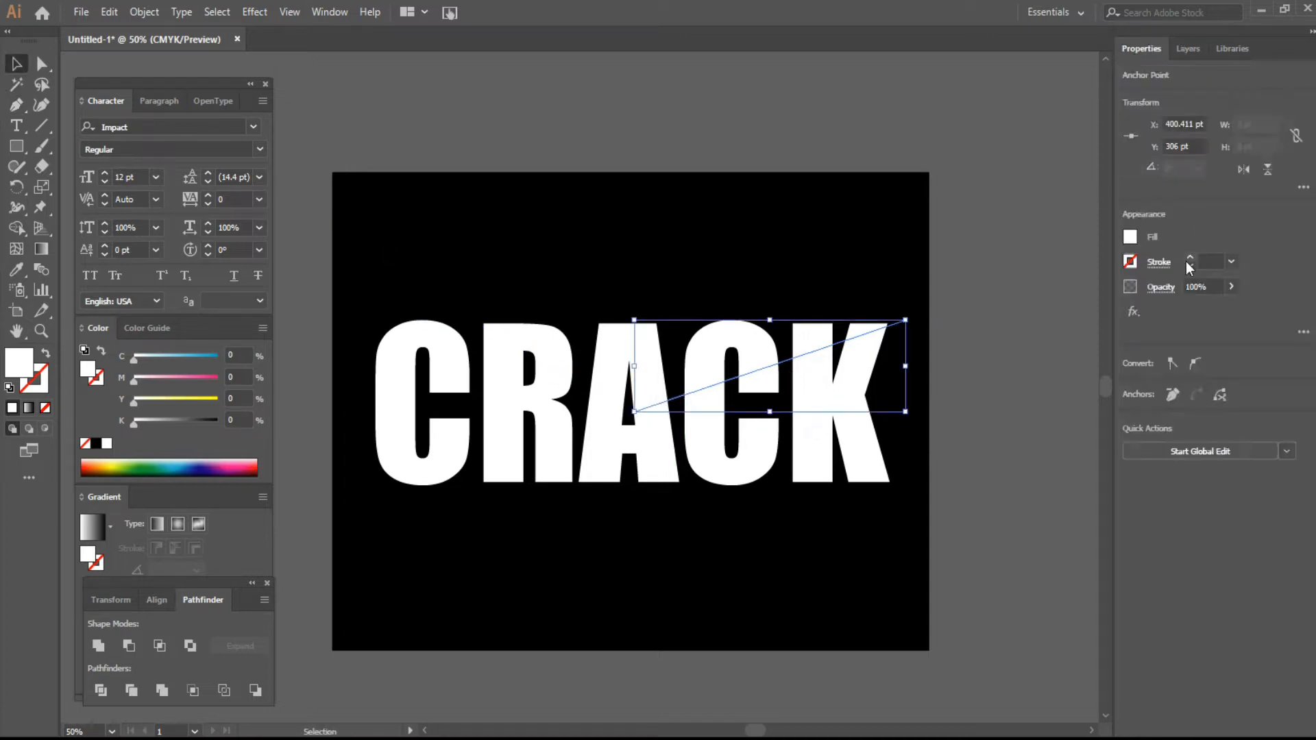
click(1188, 258)
click(1188, 258)
click(1188, 258)
click(1188, 258)
click(1188, 257)
click(1188, 258)
click(1192, 267)
click(1128, 263)
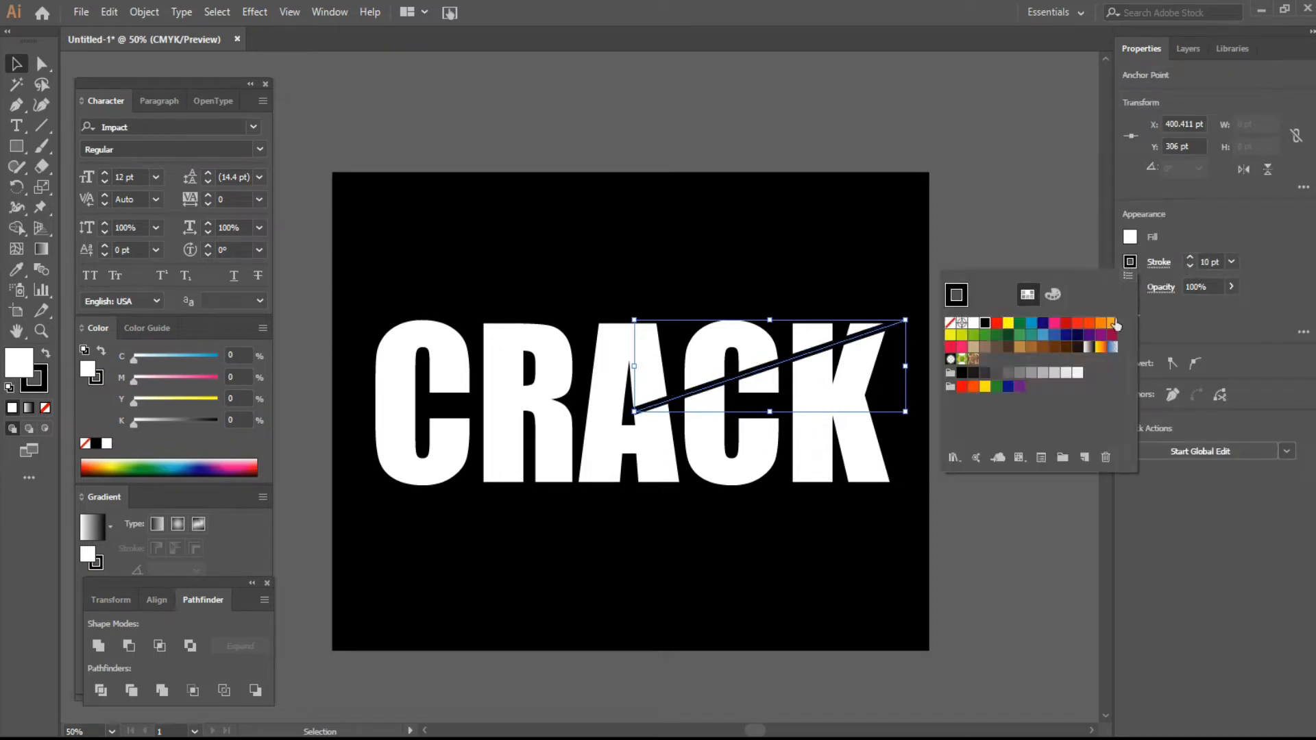
click(1113, 323)
click(969, 162)
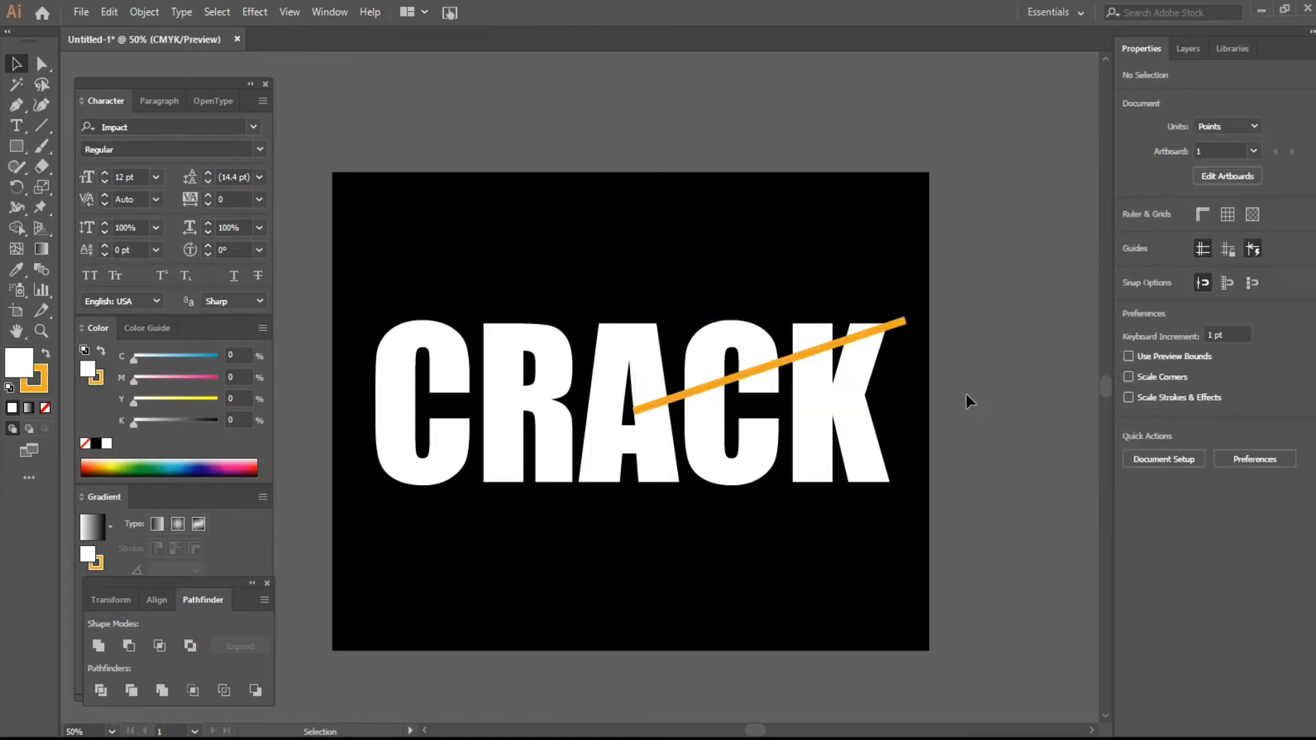
Draw a second, nearly horizontal orange line from beyond the K's middle to the A, about 332 pt long
click(17, 105)
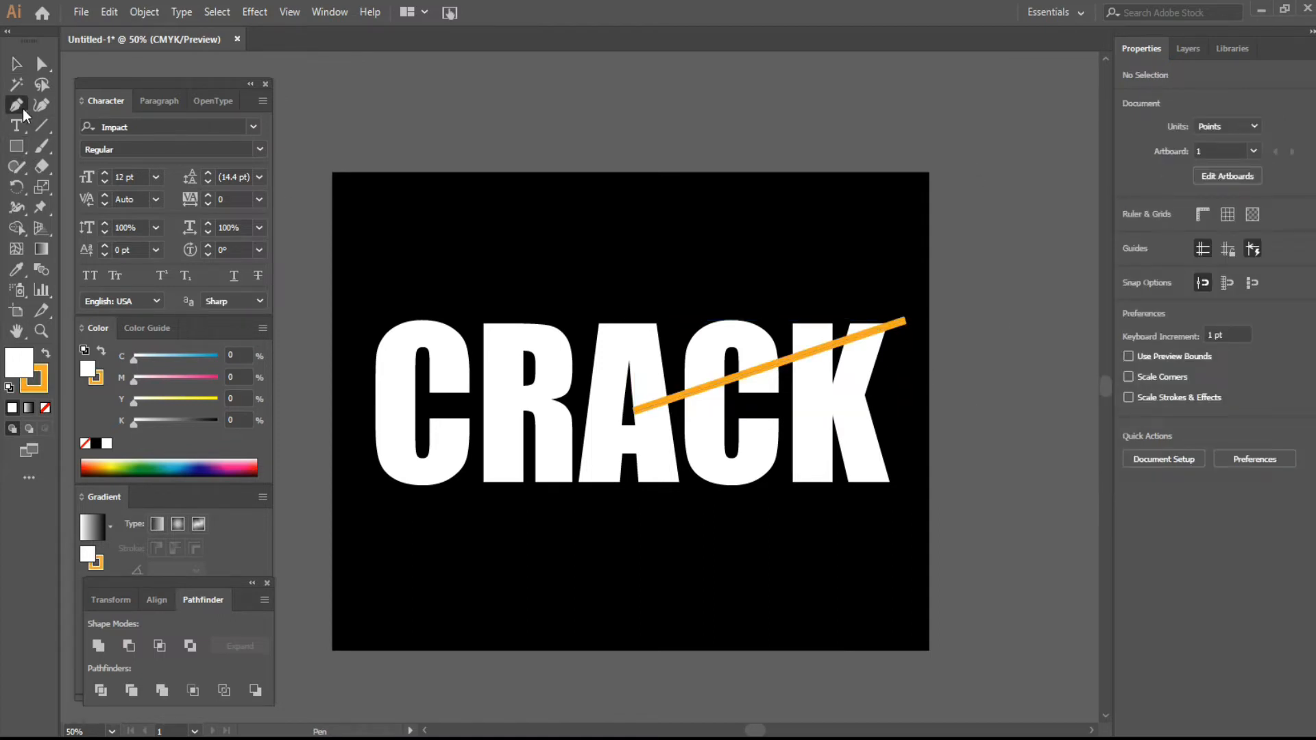
click(905, 403)
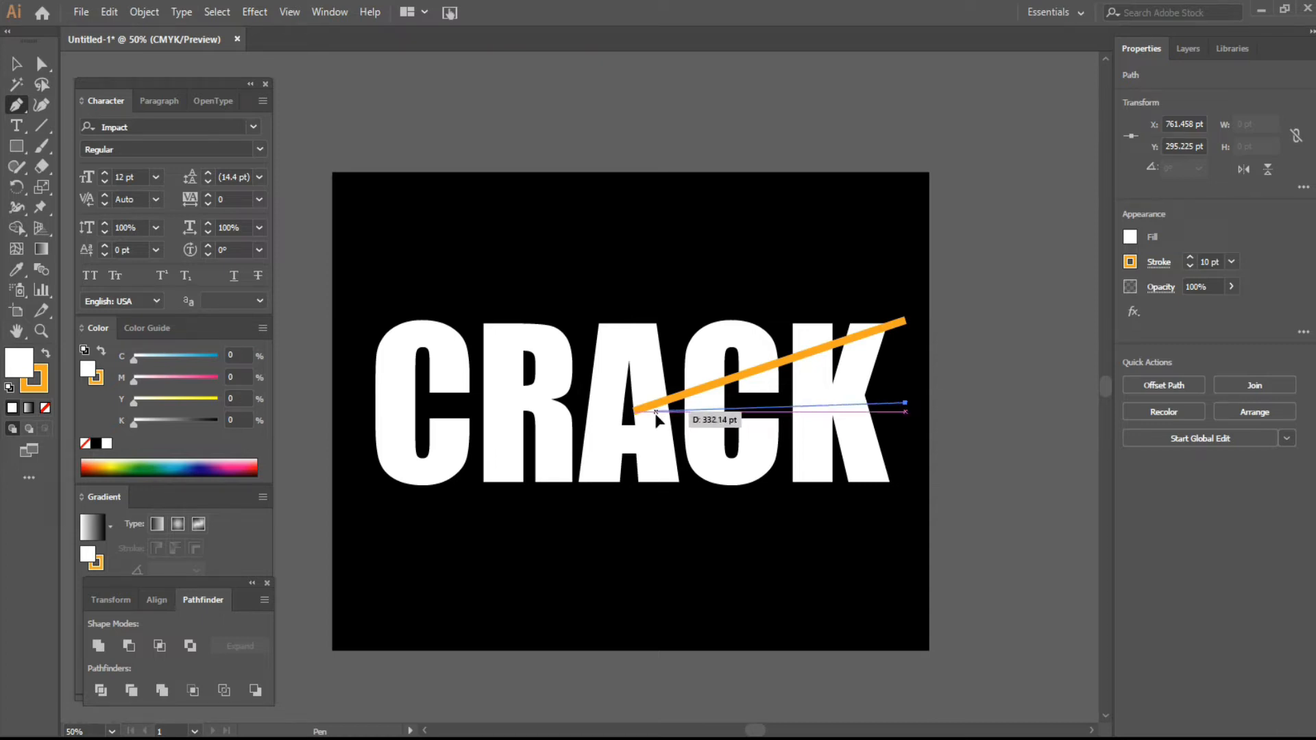
click(655, 411)
key(v)
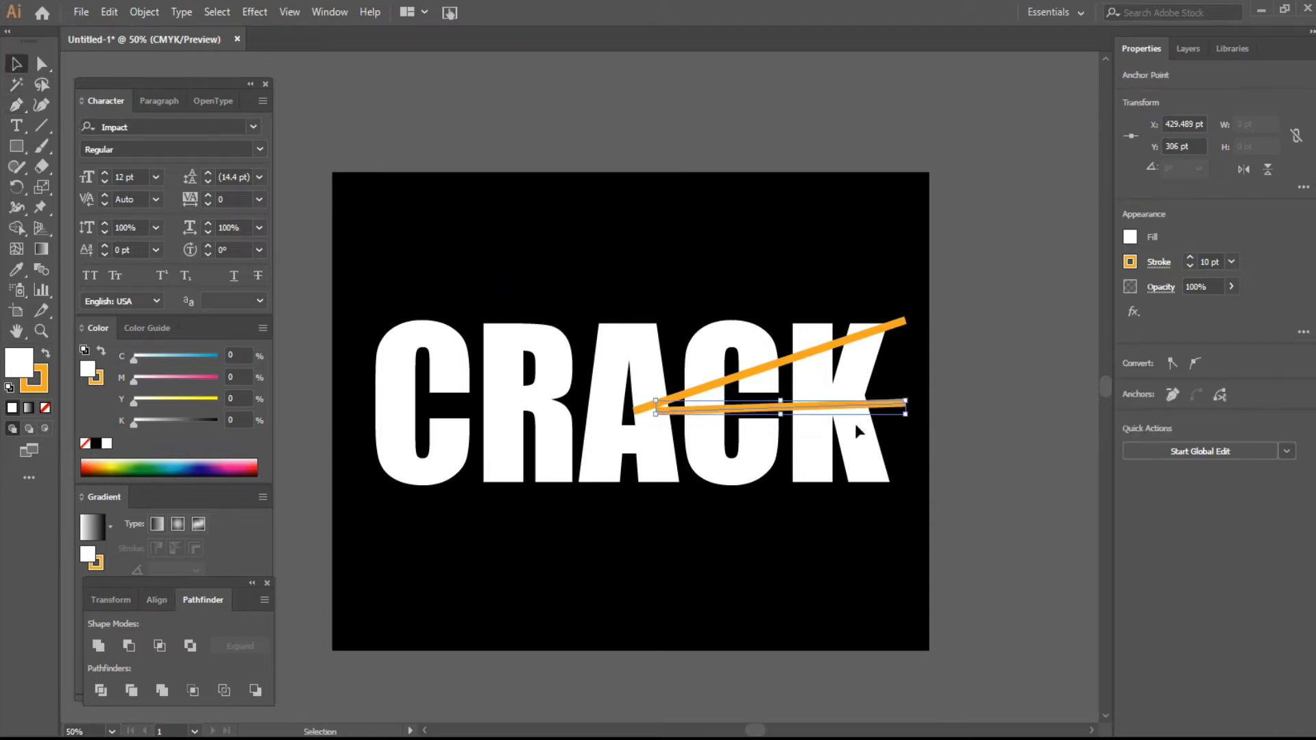
Draw a third orange line from beyond the K's lower corner up to the A, about 365 pt long
key(p)
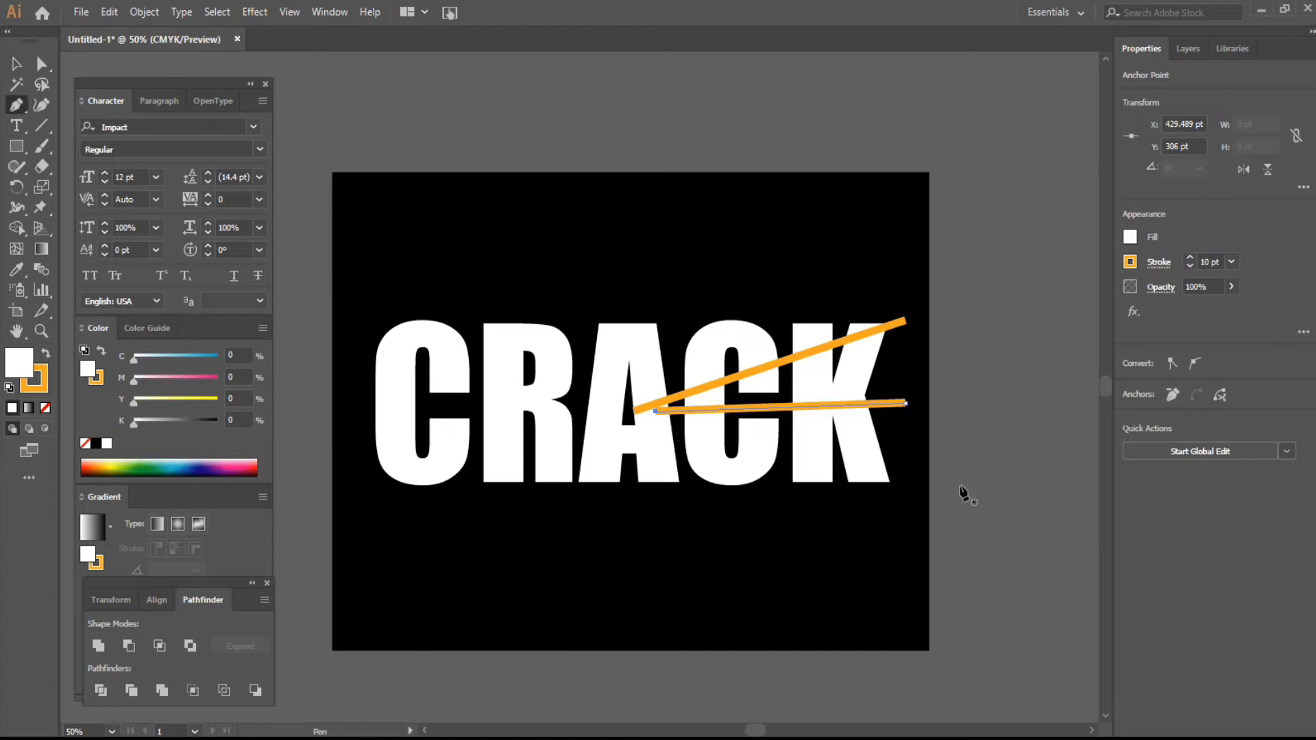
click(909, 481)
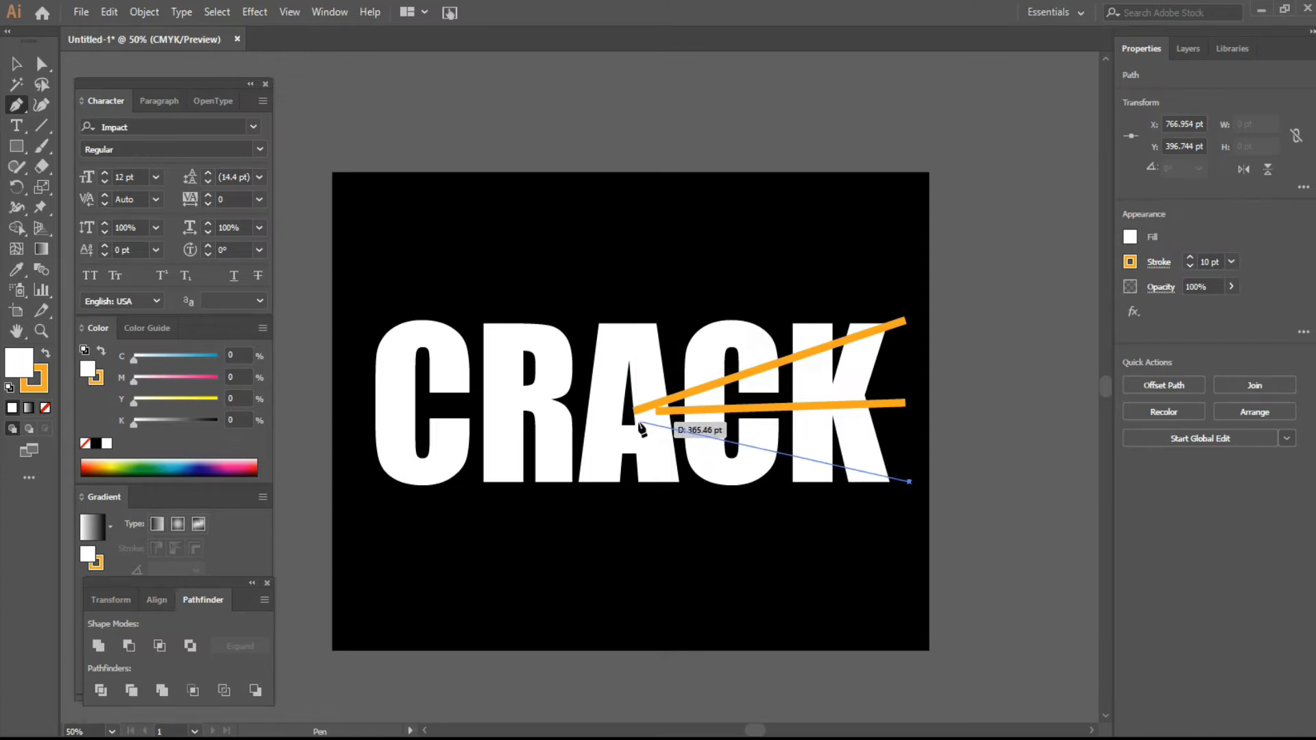
click(638, 425)
click(15, 65)
click(970, 333)
Duplicate the three orange lines in place, flip the copies horizontally and move them 380 pt left over the C and R
drag(929, 432, 899, 533)
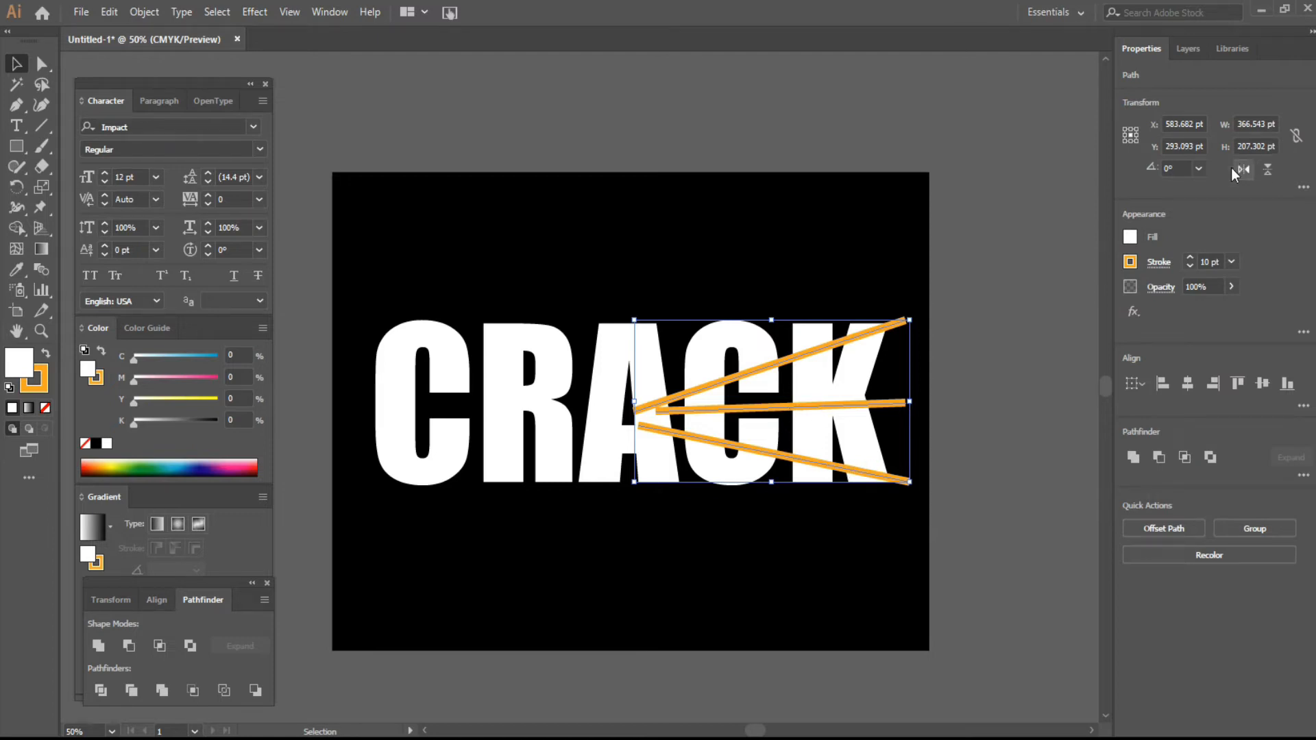
key(a)
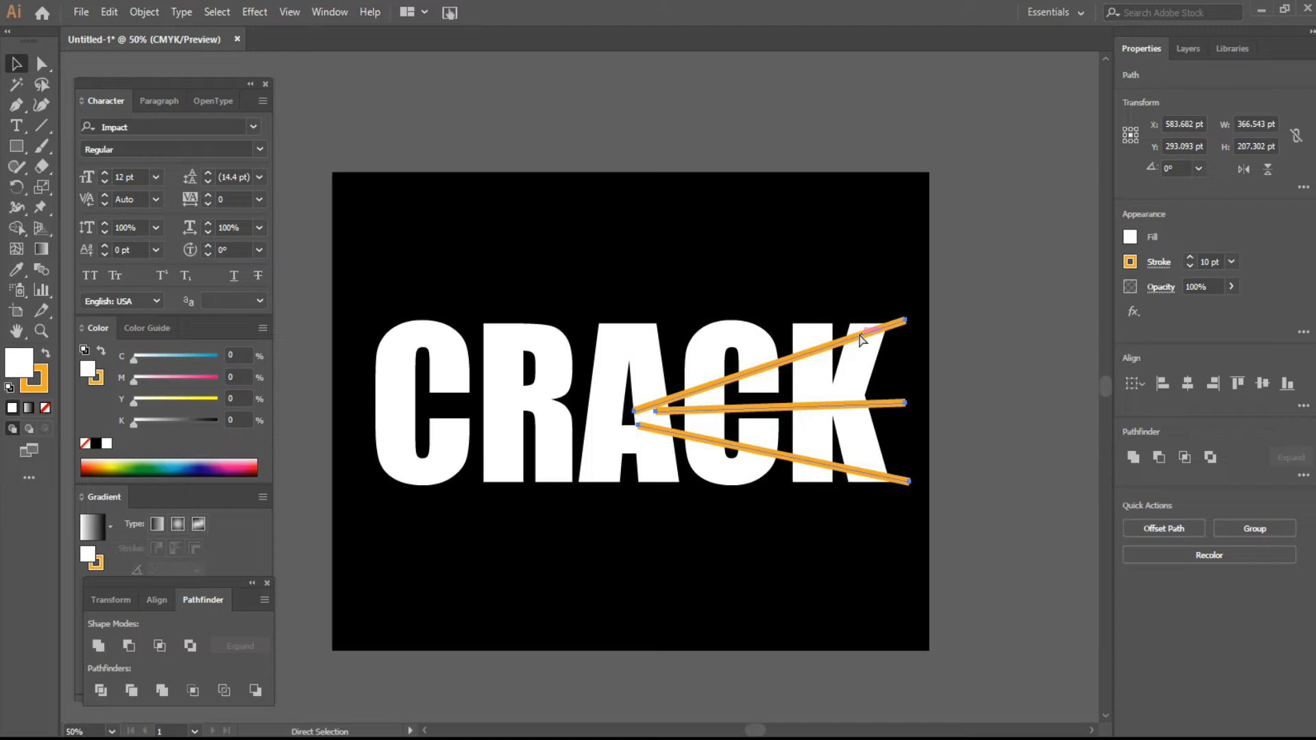
key(v)
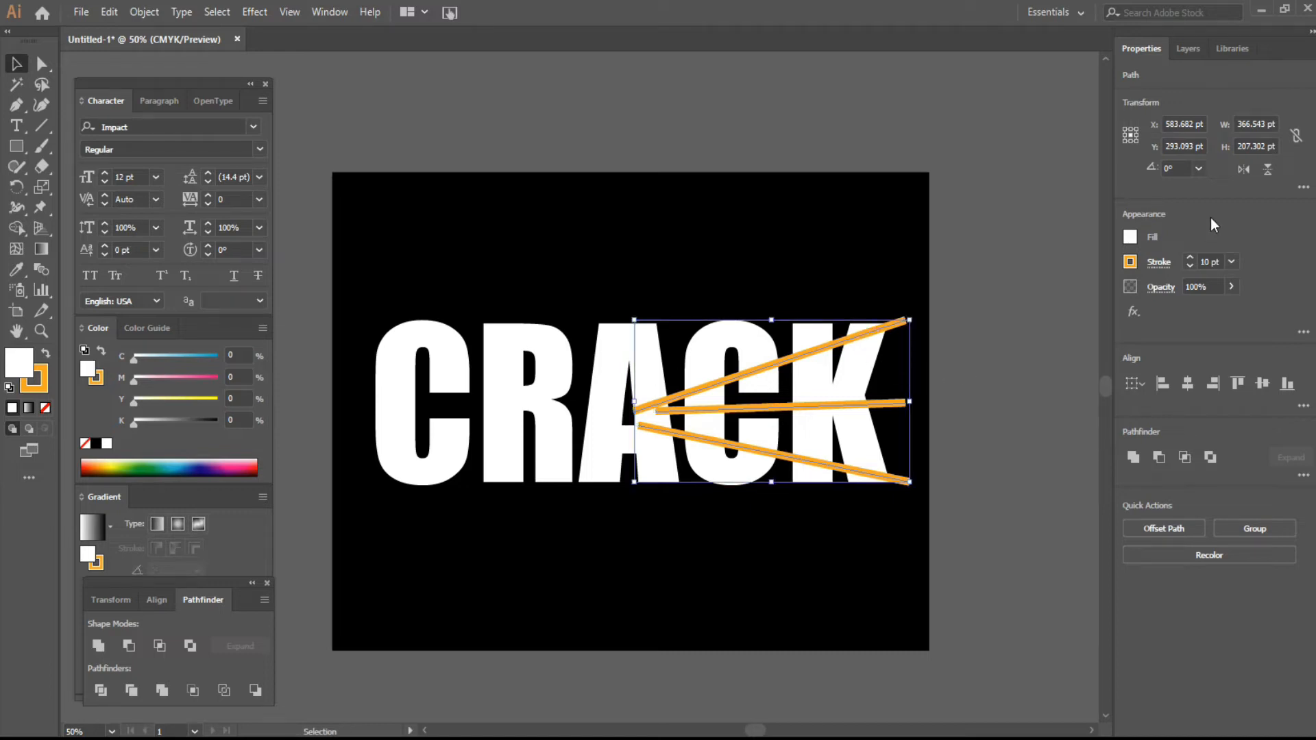
click(1240, 171)
key(shift+Left)
key(shift+Left)
key(shift+Left)
key(shift+Left)
key(shift+Left)
key(shift+Left)
key(shift+Left)
key(shift+Left)
key(shift+Left)
key(shift+Left)
key(shift+Left)
key(shift+Left)
key(shift+Left)
key(shift+Left)
key(shift+Left)
key(shift+Left)
key(shift+Left)
key(shift+Left)
key(shift+Left)
key(shift+Left)
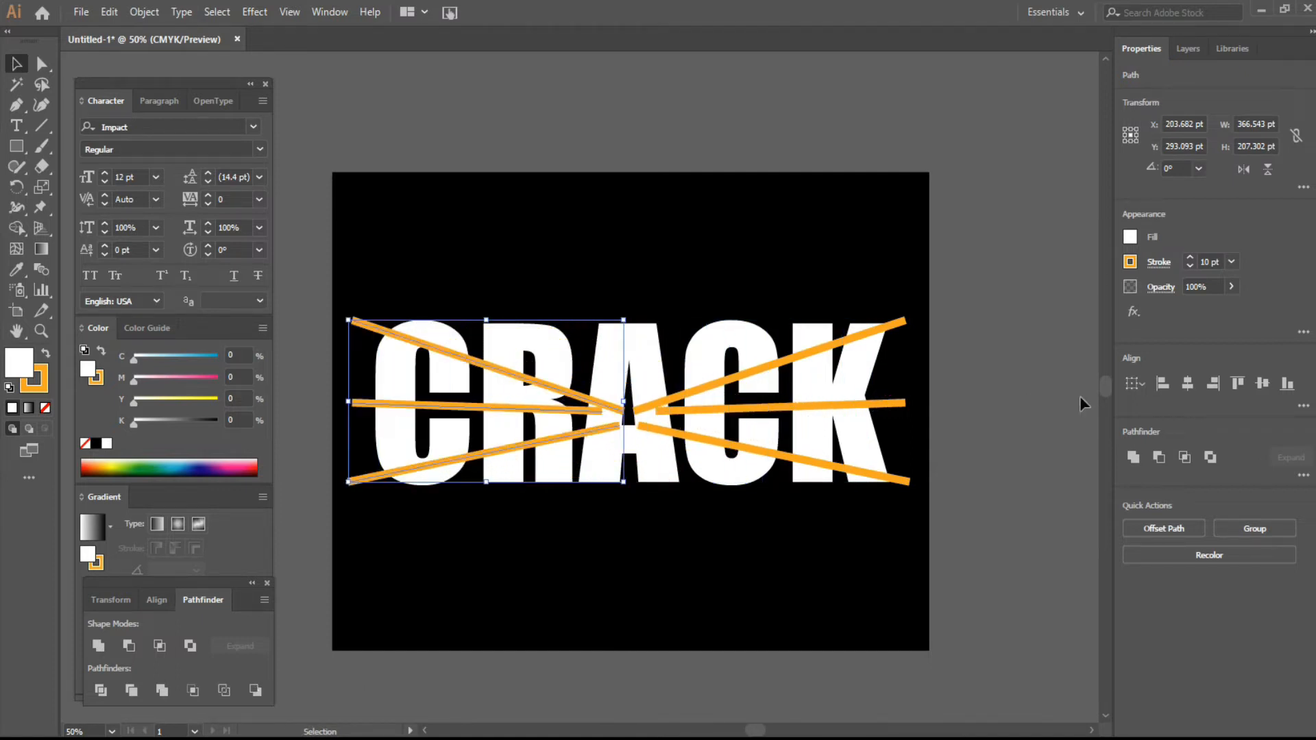
click(1026, 259)
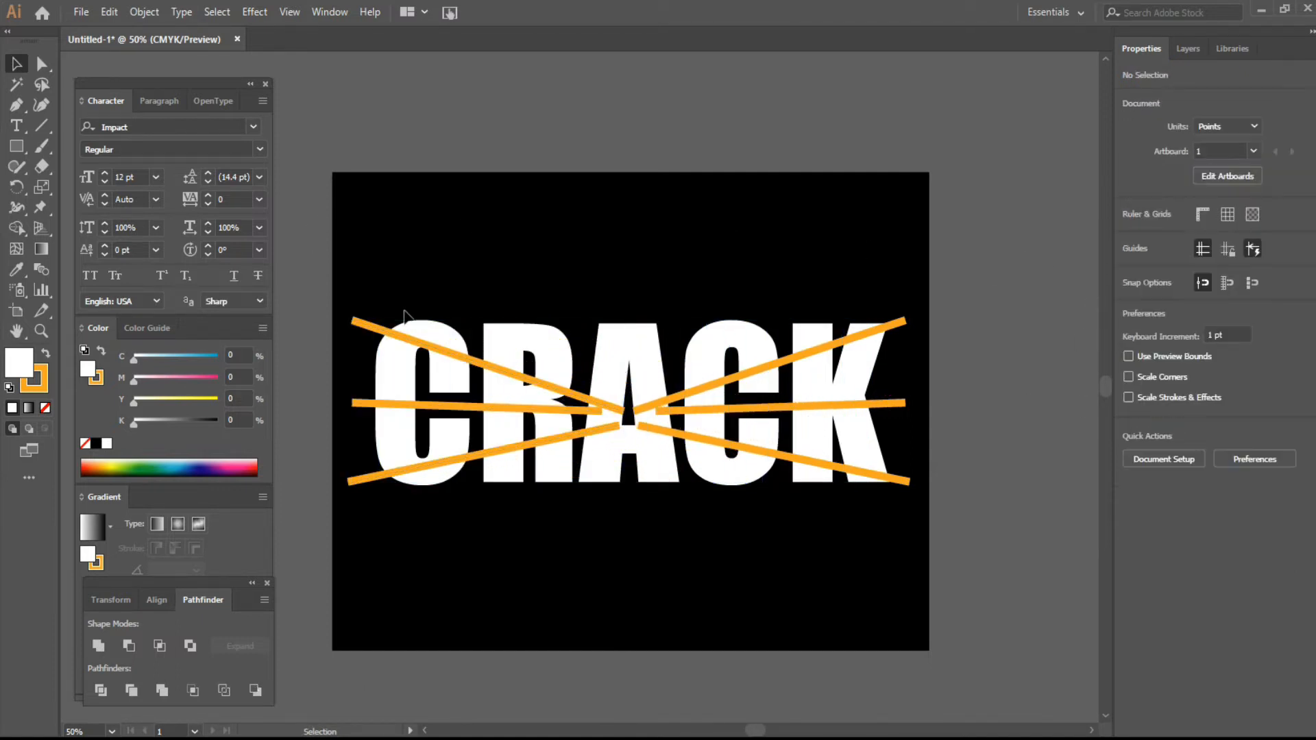
Select all six orange lines and taper their strokes toward the A with Width Profile 4
drag(902, 524, 870, 274)
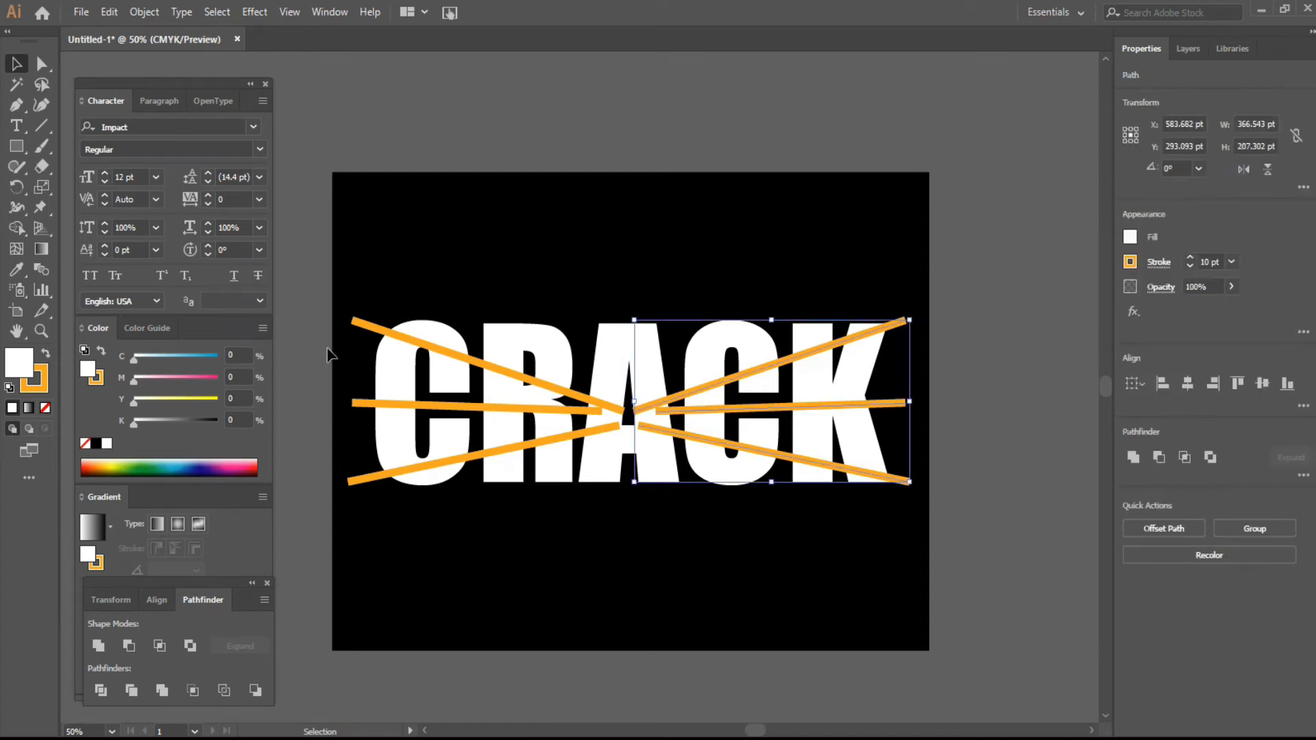
drag(321, 284, 368, 505)
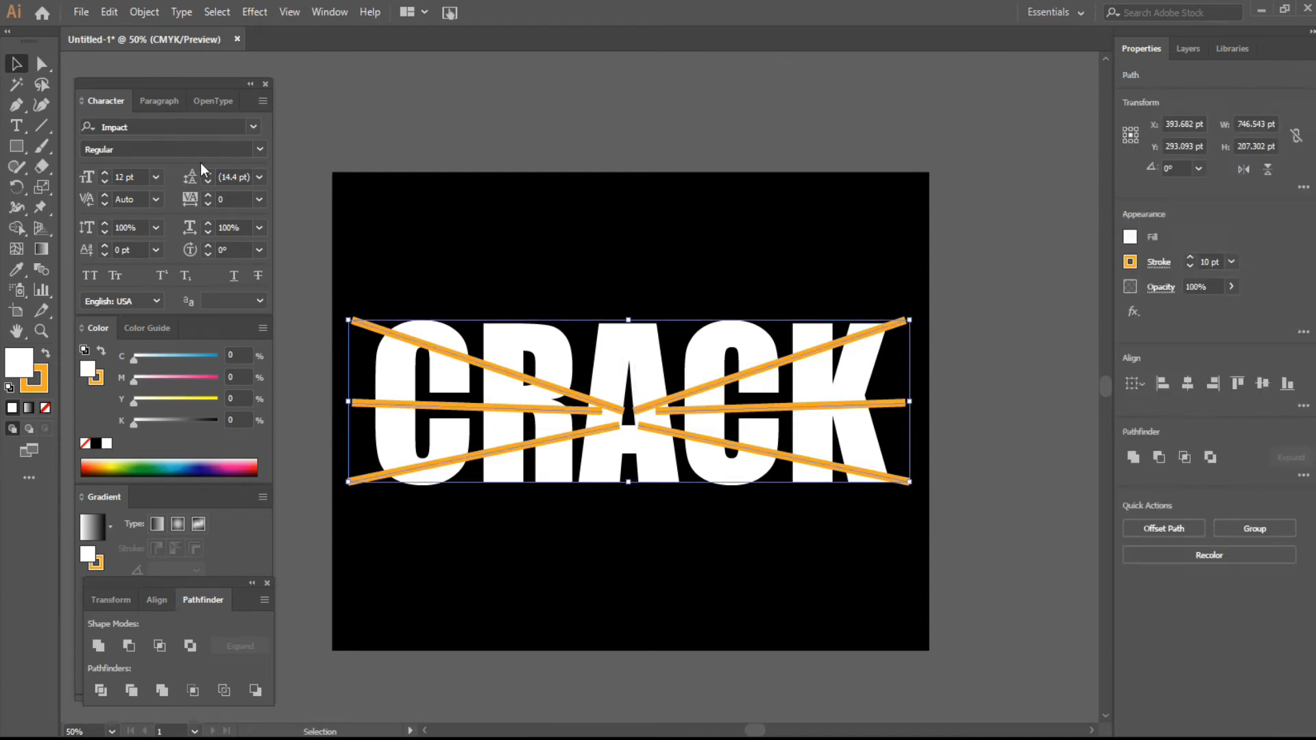
click(321, 12)
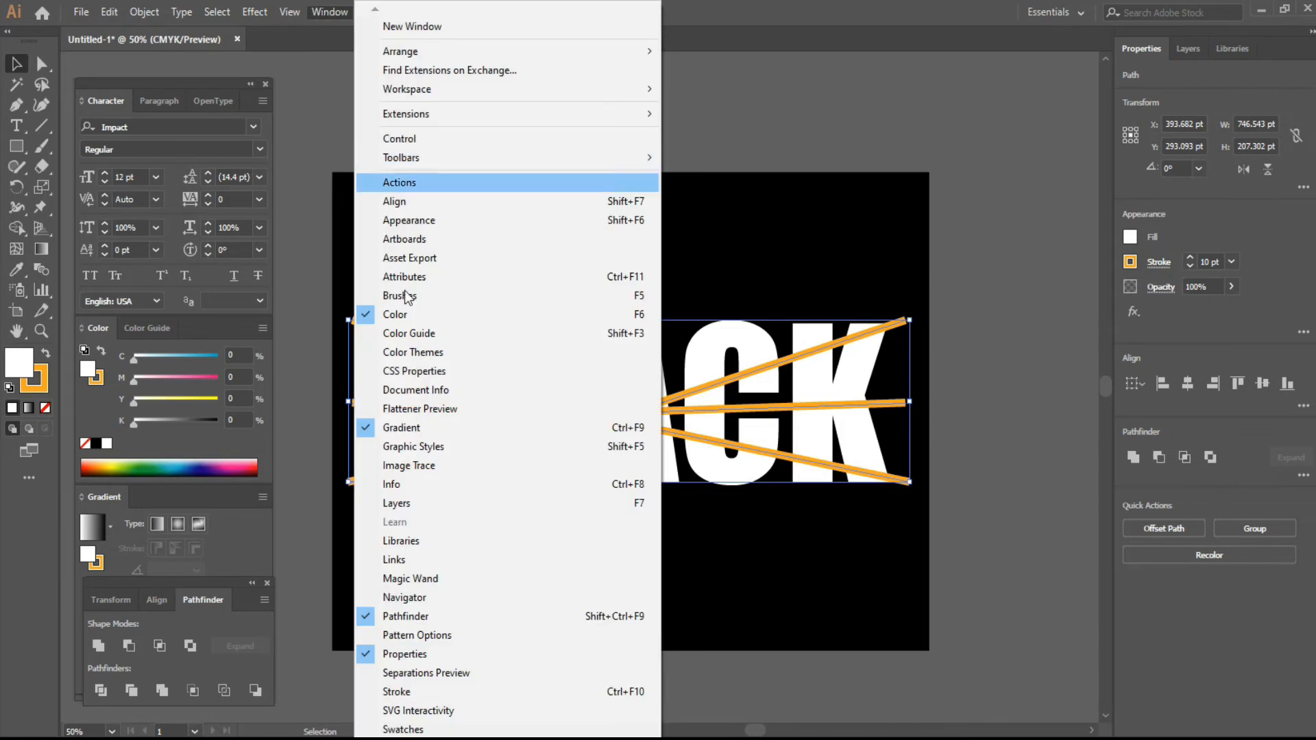
click(396, 688)
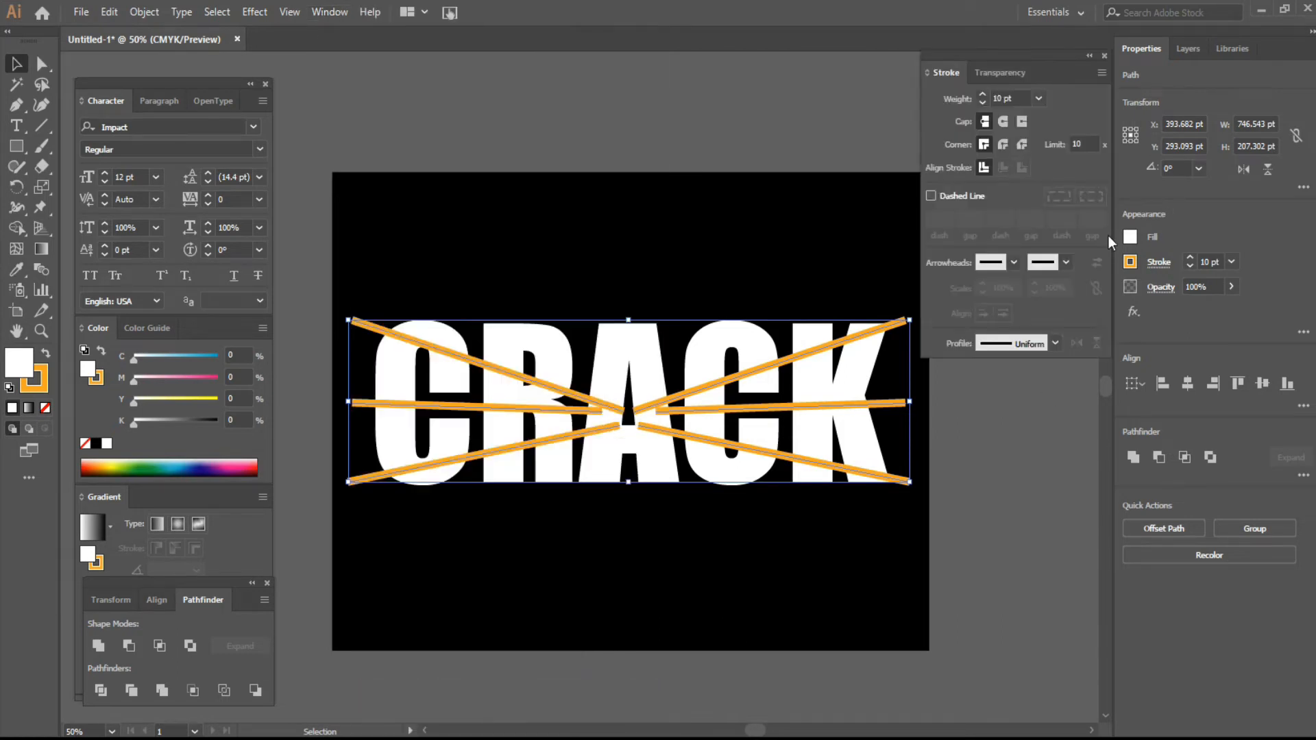
click(1054, 349)
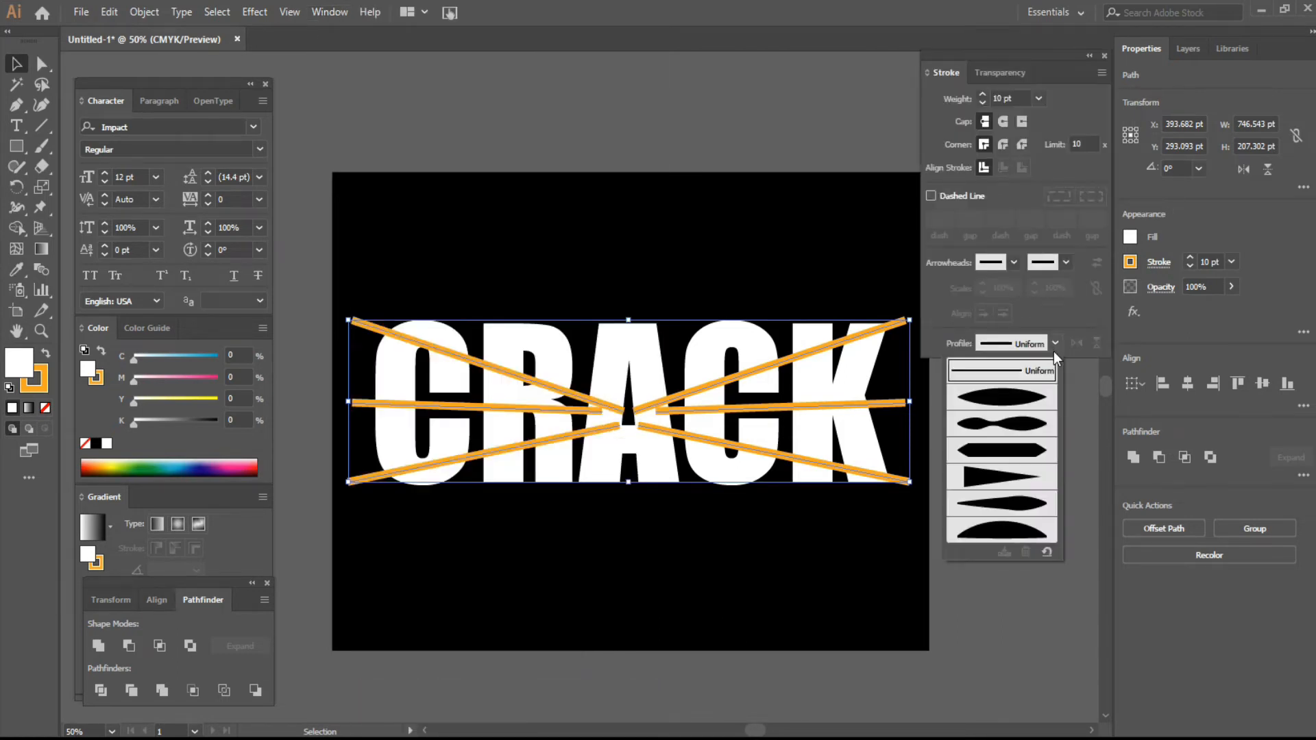
click(990, 483)
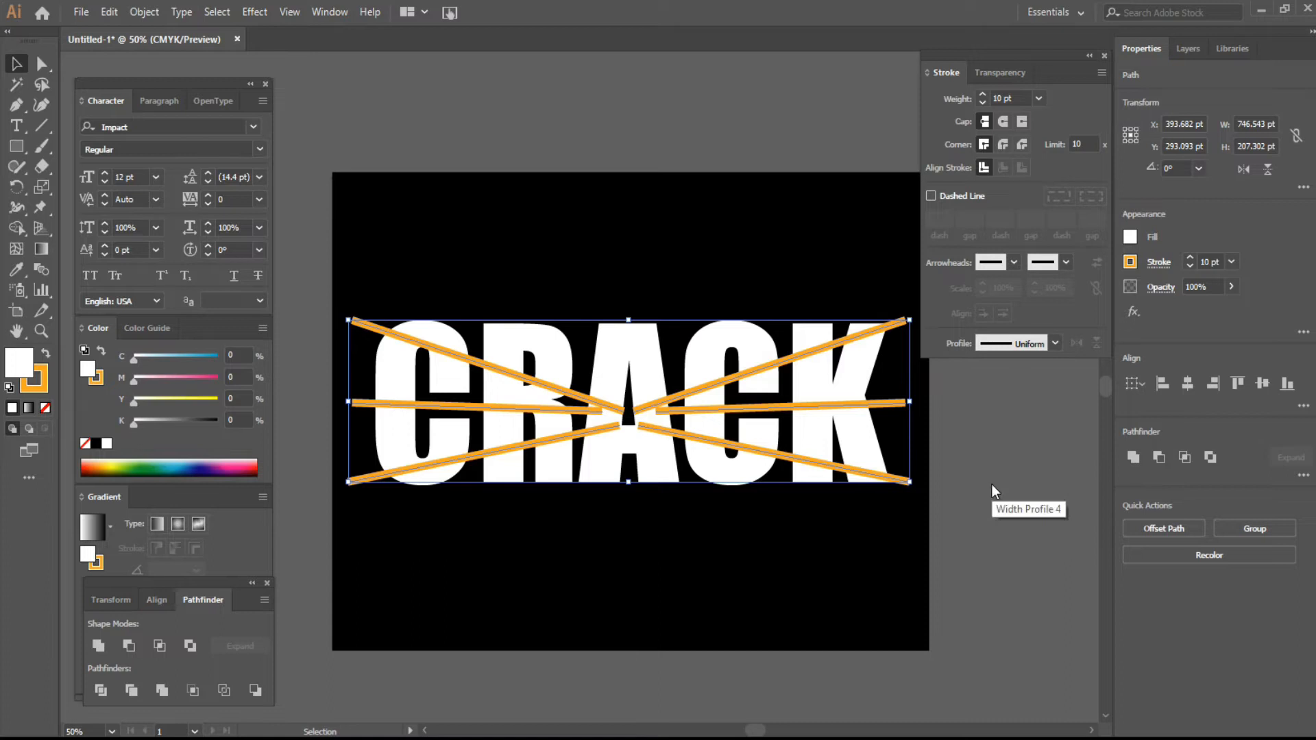
drag(999, 62, 1015, 62)
click(893, 135)
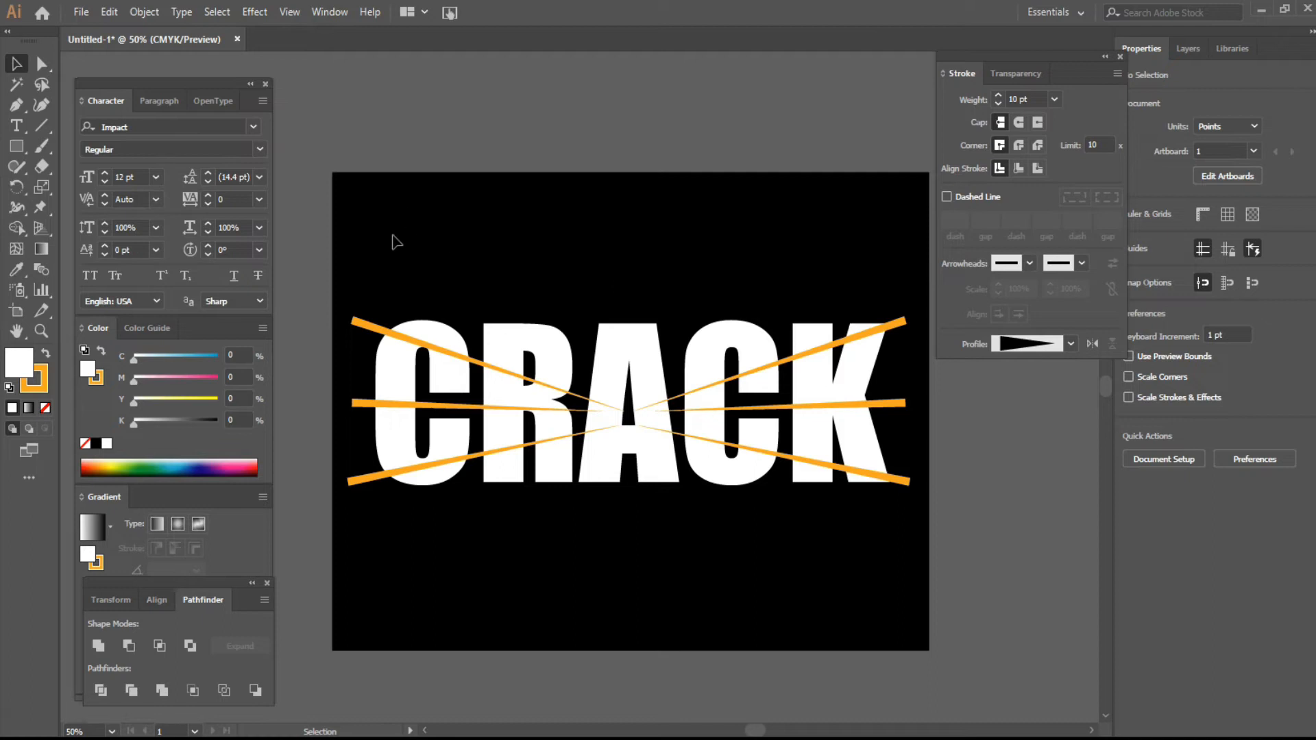
Unlock the CRACK letter group and select it together with the six orange lines
drag(325, 256, 928, 643)
click(1177, 49)
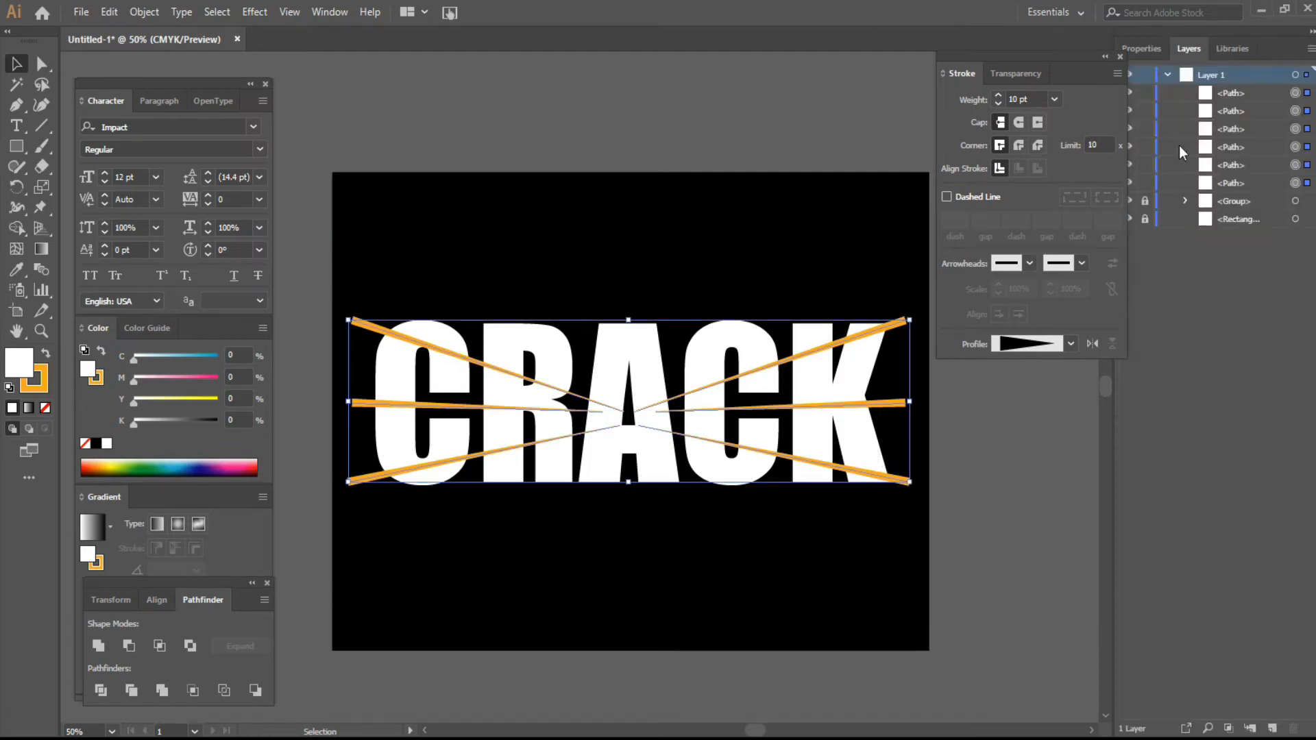
click(1145, 203)
click(383, 254)
drag(337, 272, 870, 589)
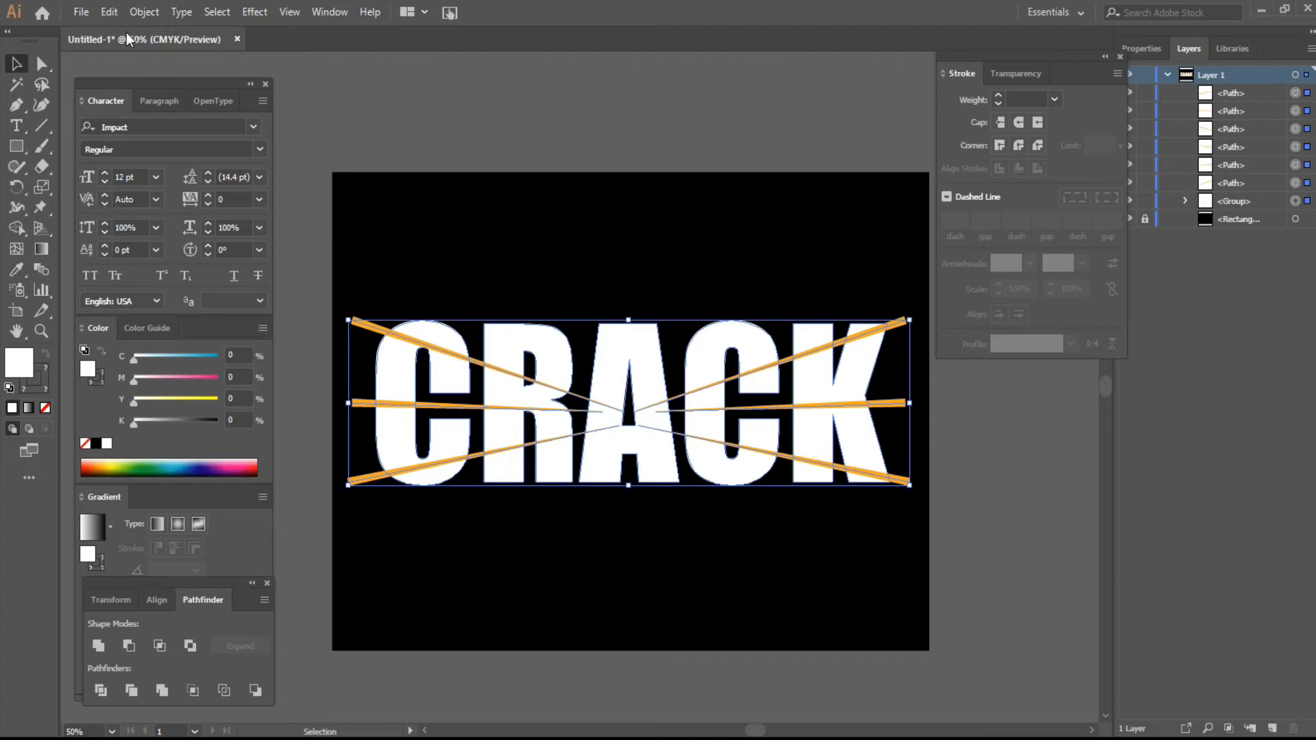
Expand the appearance of the letters and lines and split them into separate ungrouped paths where they overlap
click(153, 13)
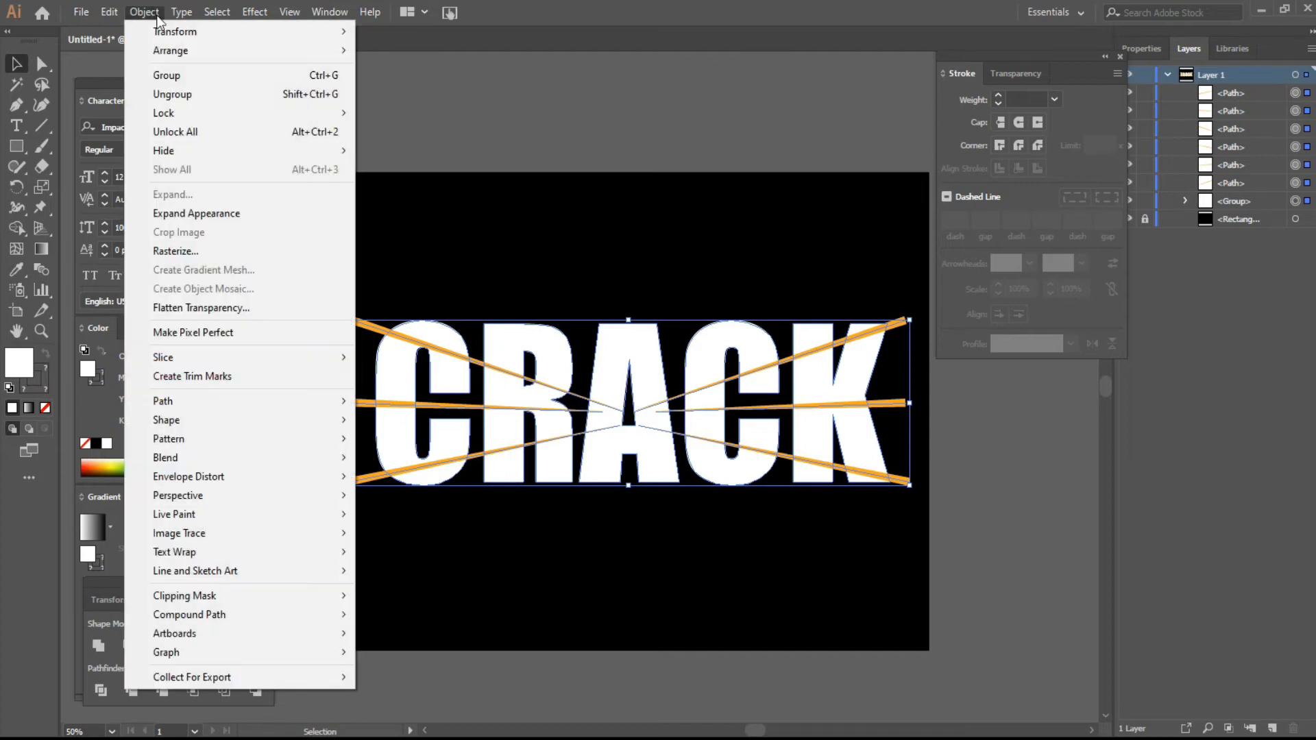
click(171, 213)
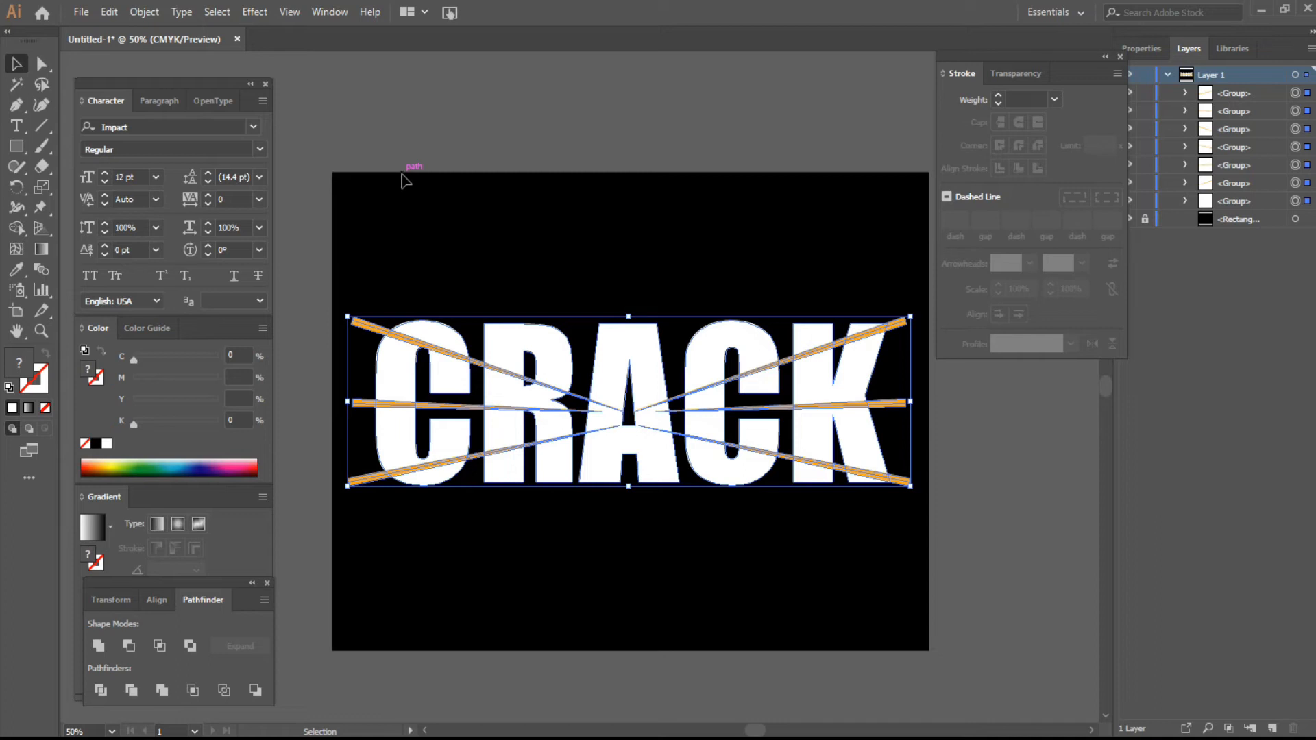
click(346, 231)
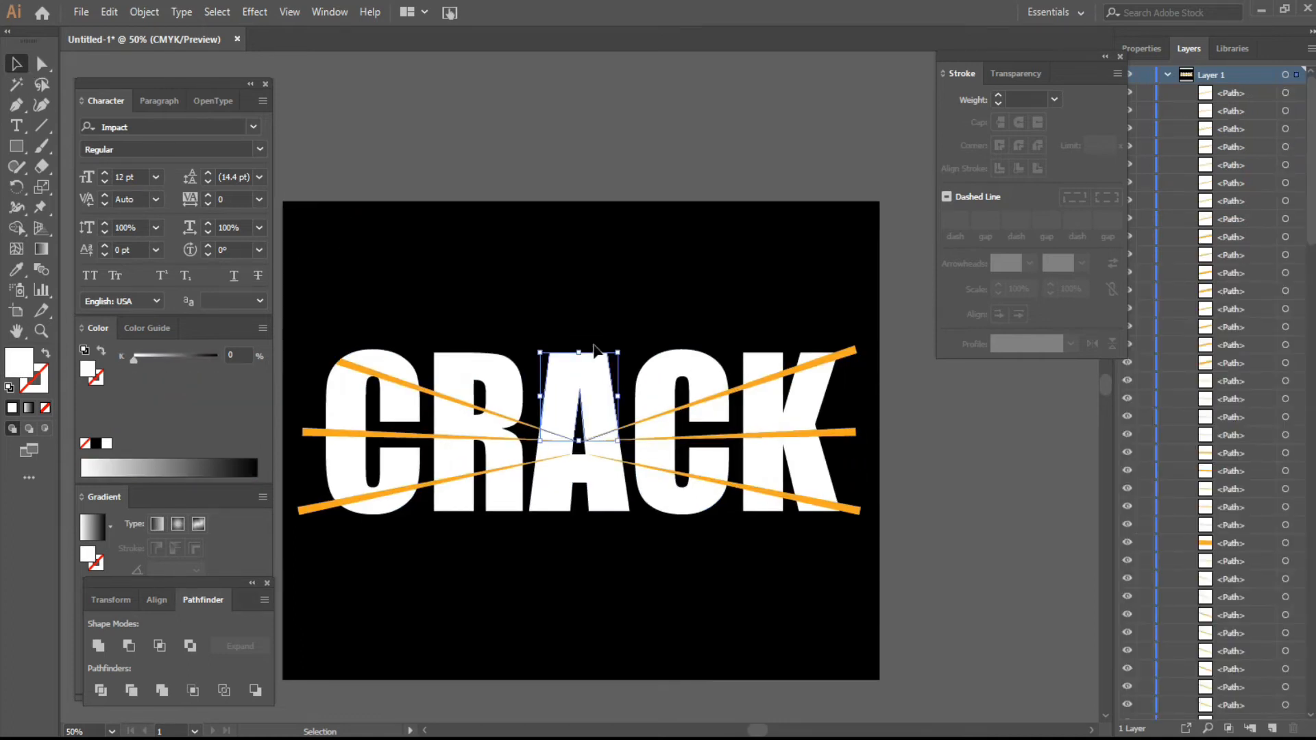
click(673, 269)
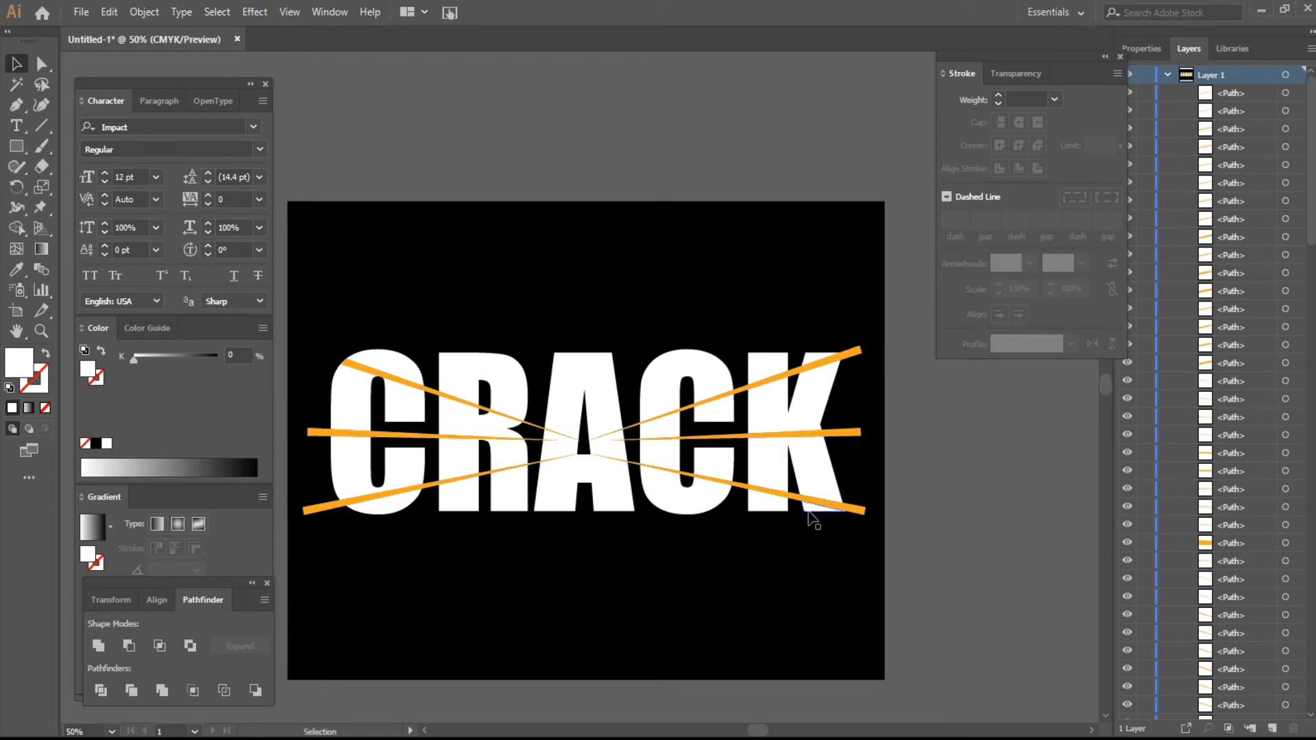
Select all the white pieces of the K without the orange line pieces
scroll(829, 528, up, 1)
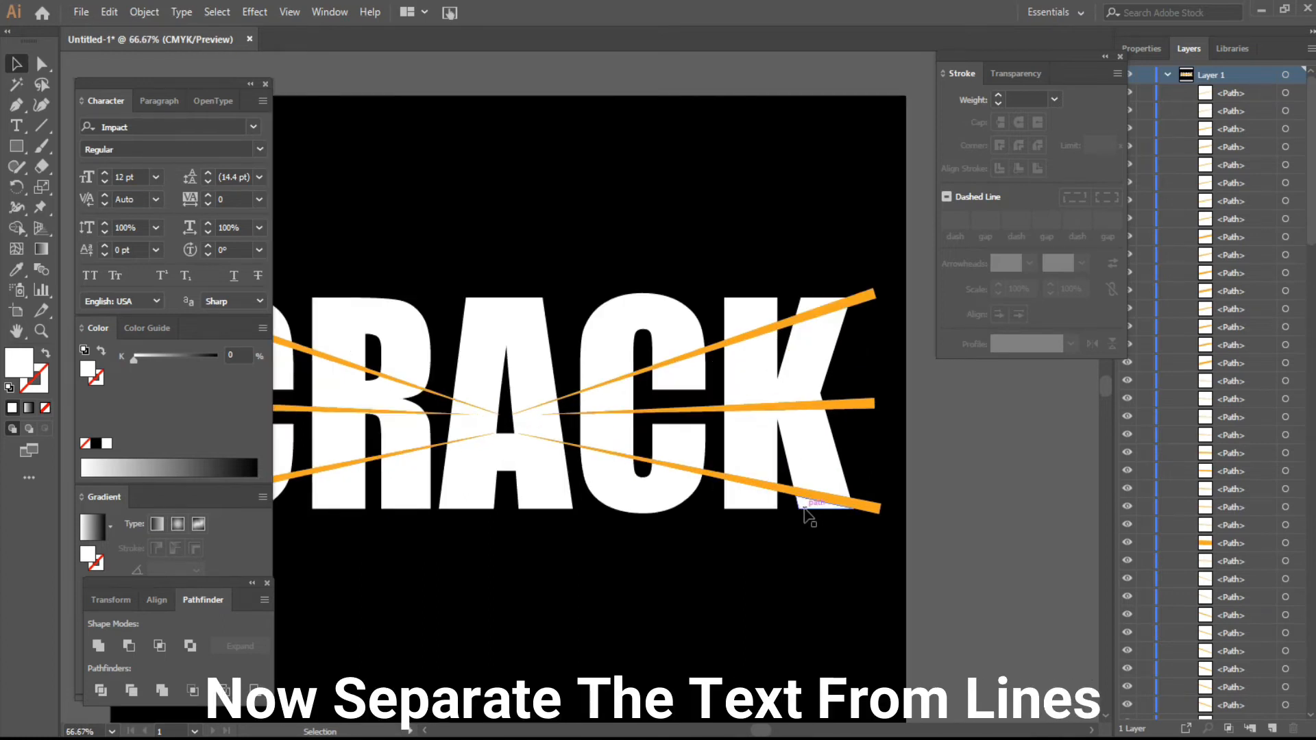
click(821, 503)
shift+click(751, 446)
shift+click(788, 363)
shift+click(805, 299)
scroll(747, 368, left, 4)
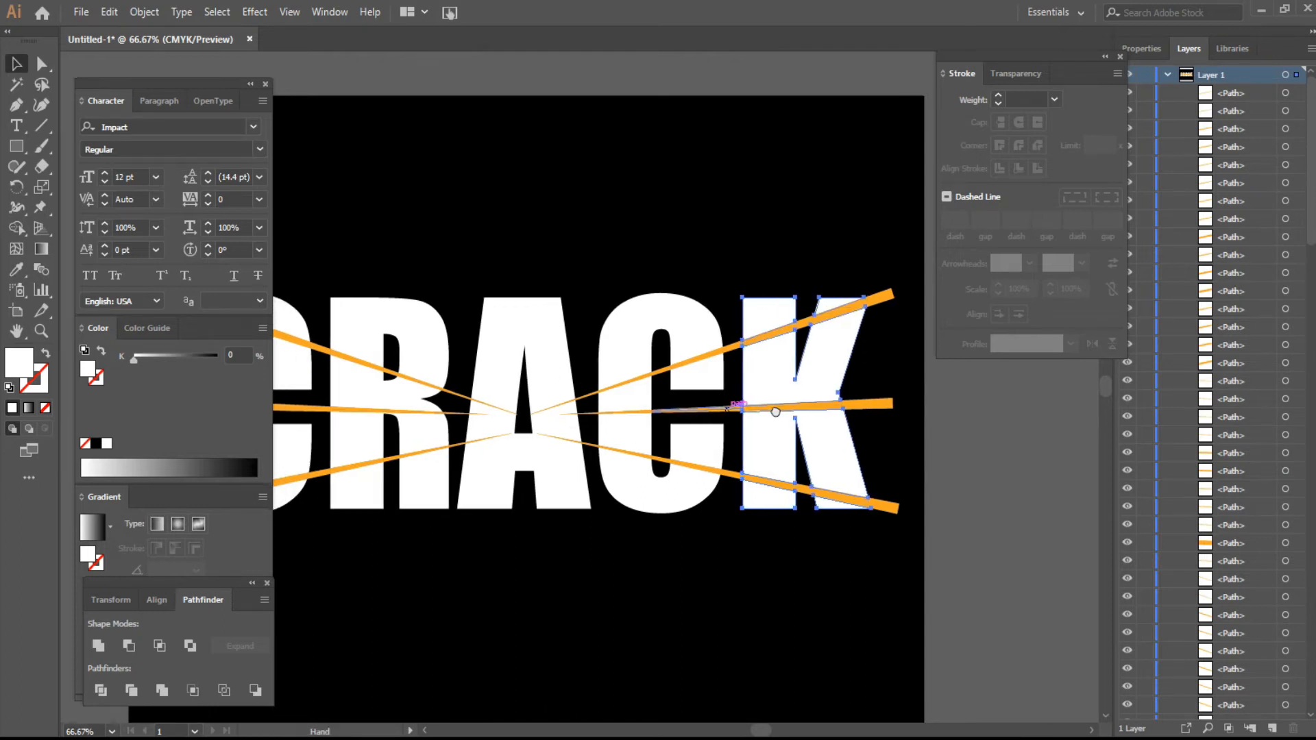
Add the white pieces of the second C and the A to the selection
shift+click(815, 324)
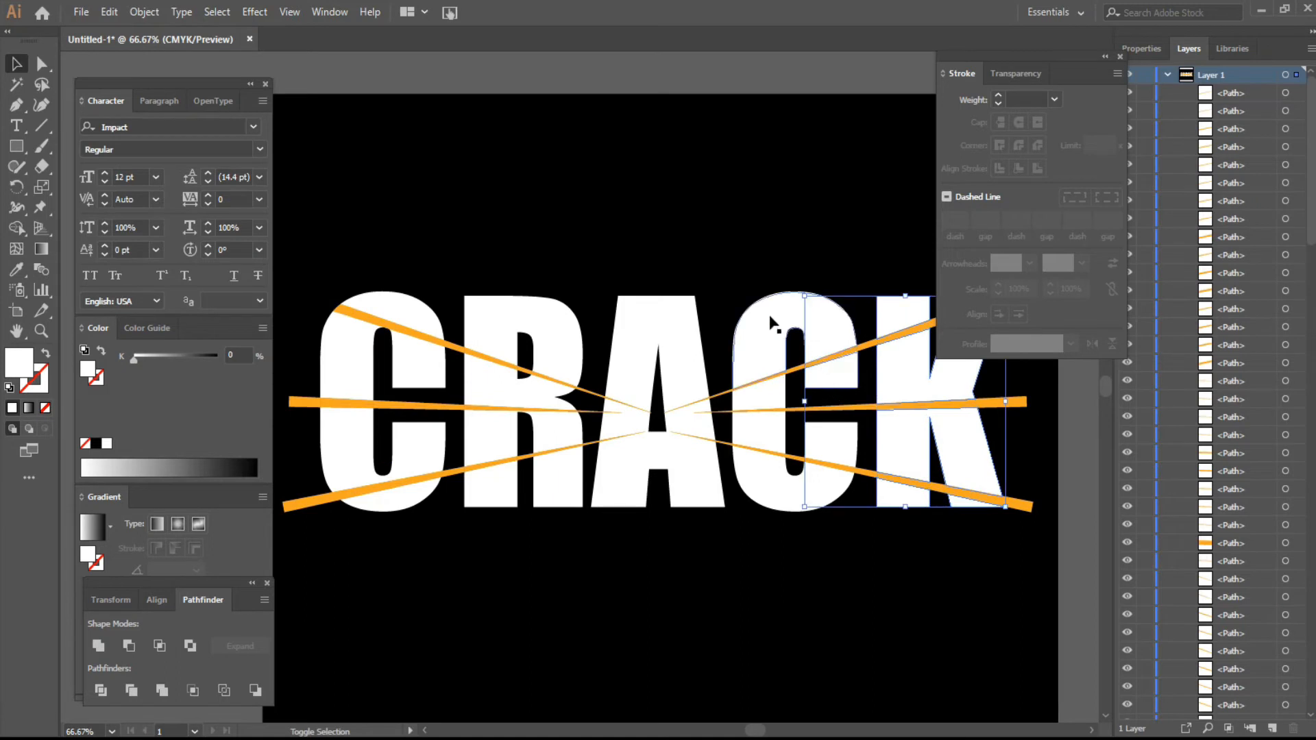
shift+click(772, 394)
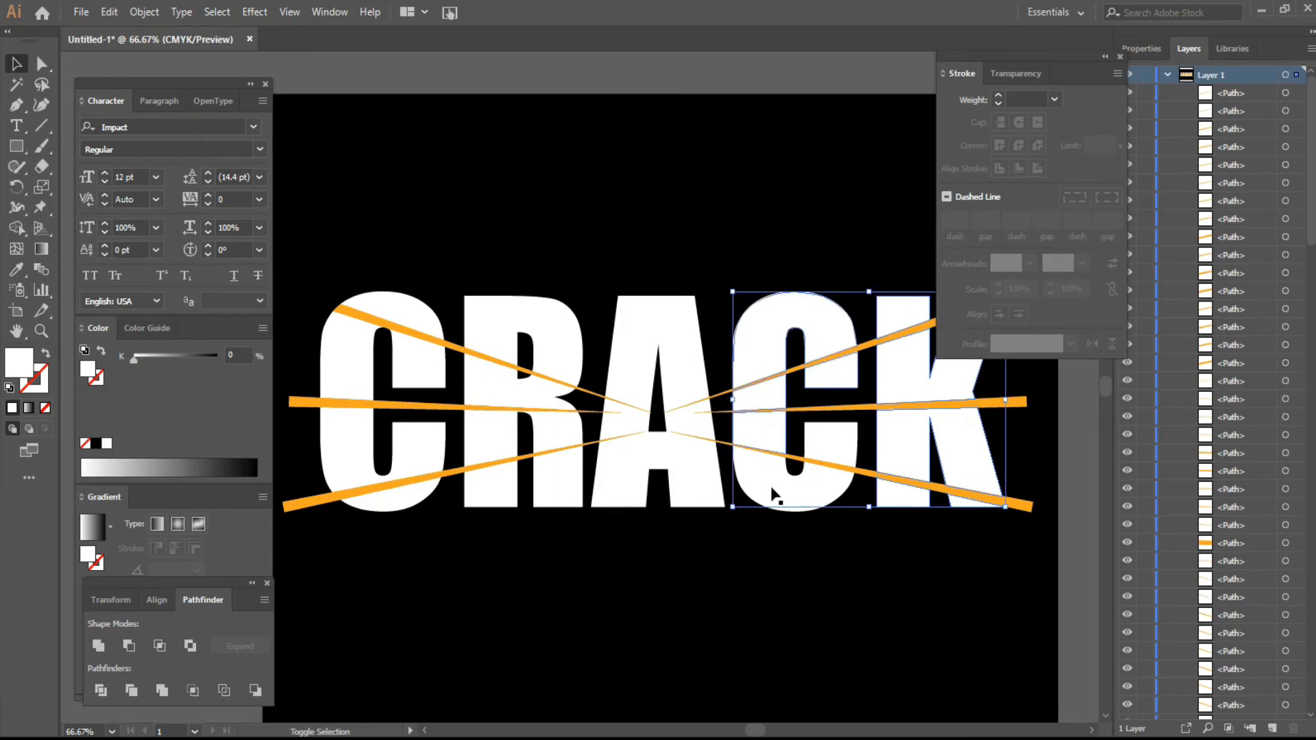
shift+click(713, 492)
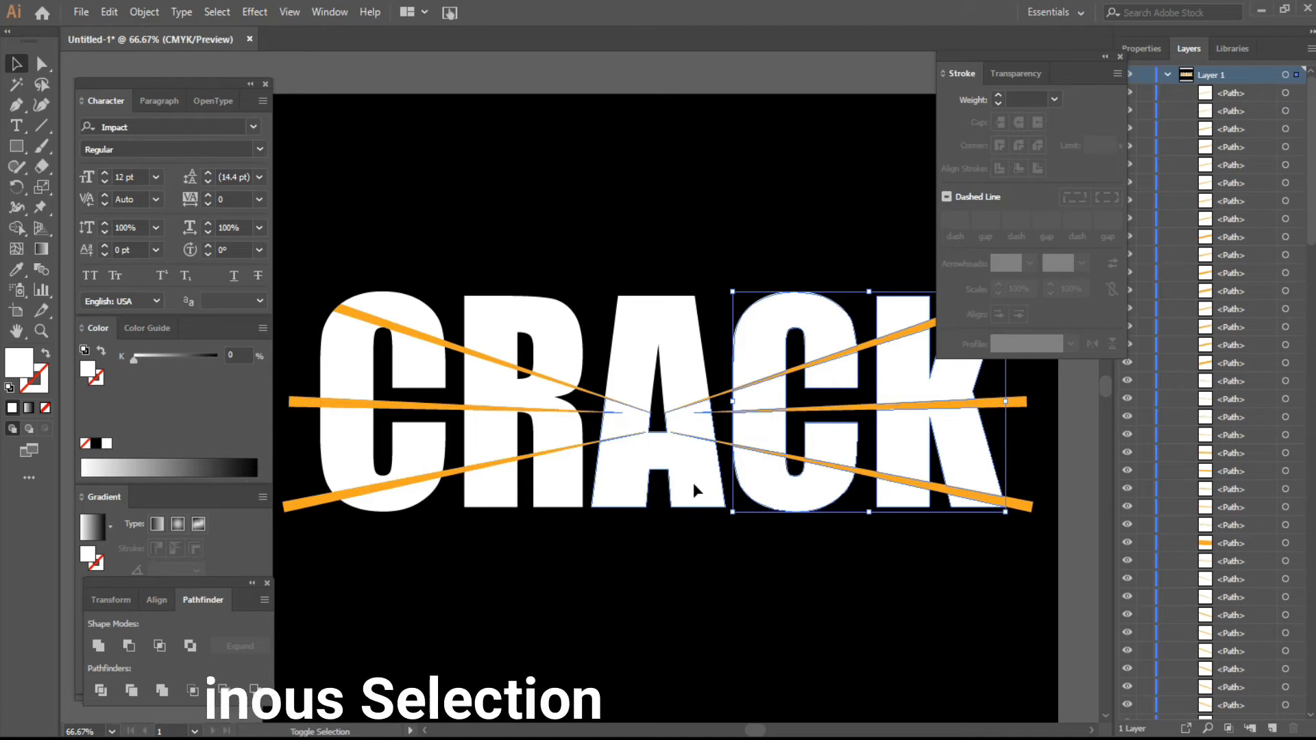
drag(579, 528, 667, 534)
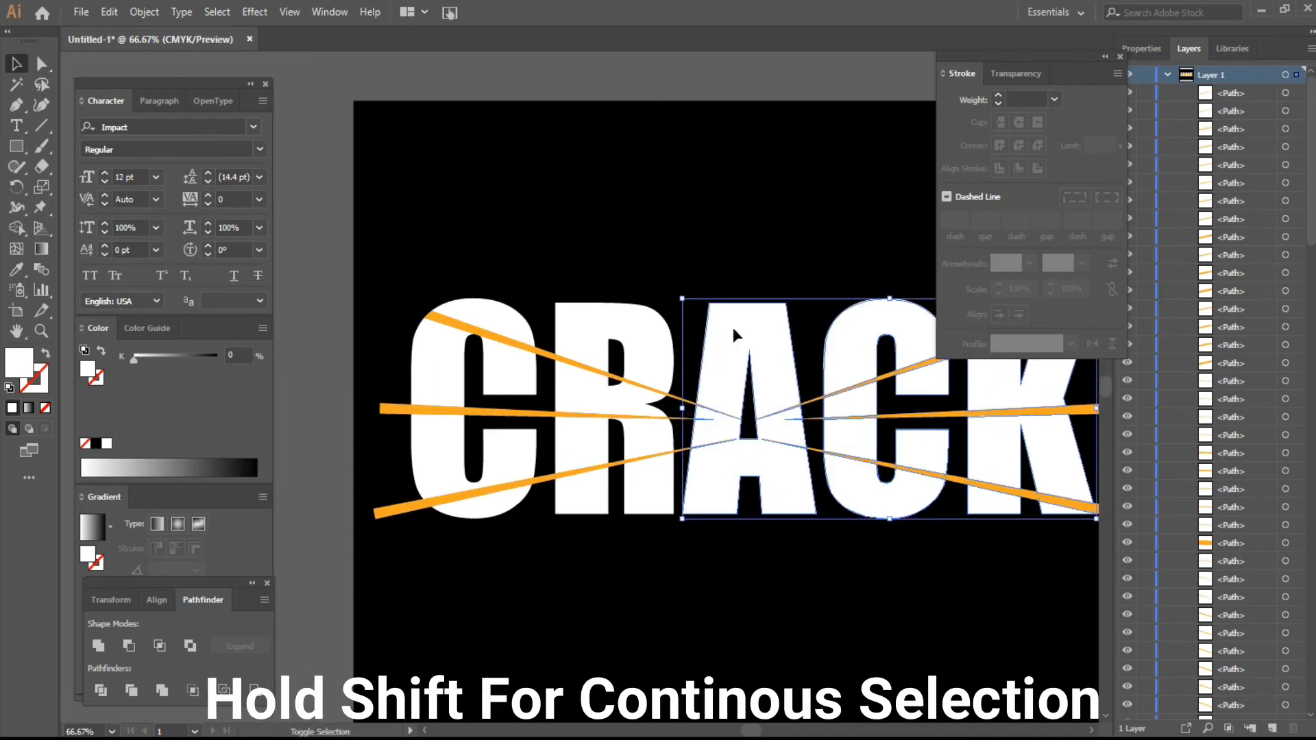
Add the white pieces of the R and the first C to the selection
shift+click(642, 432)
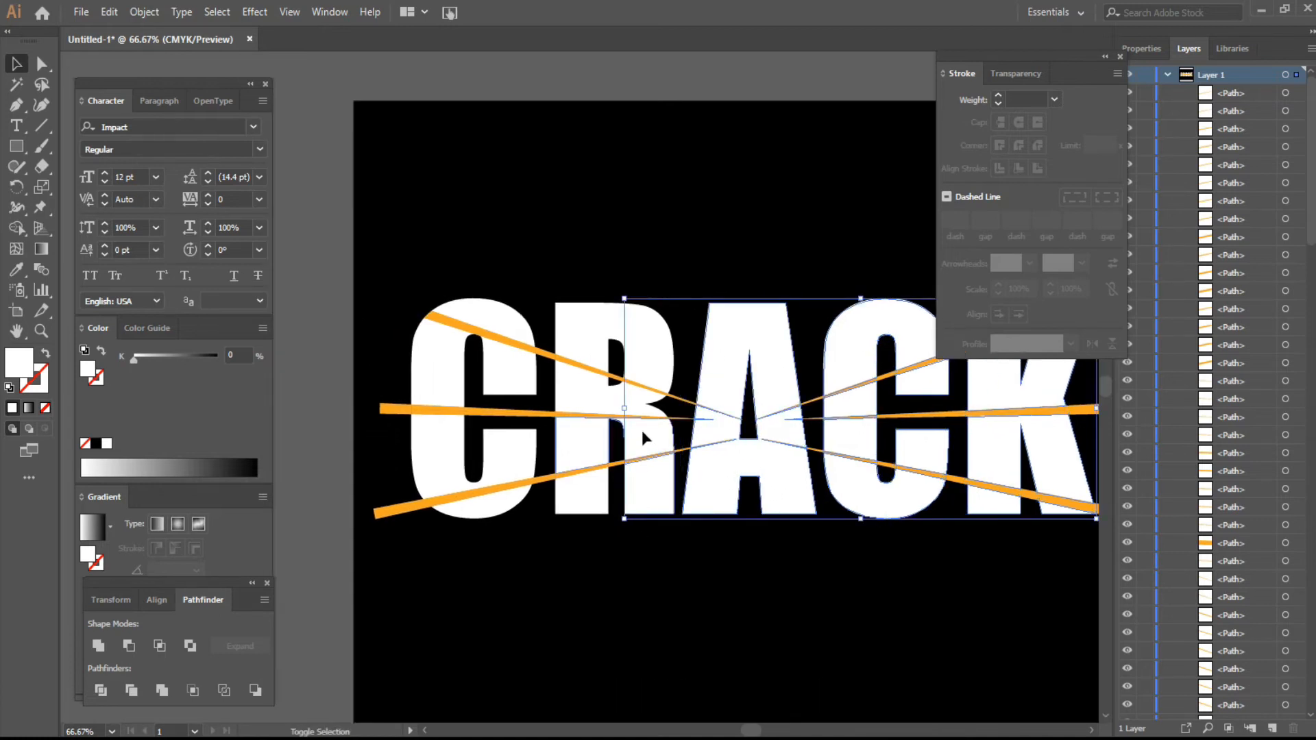
shift+click(640, 412)
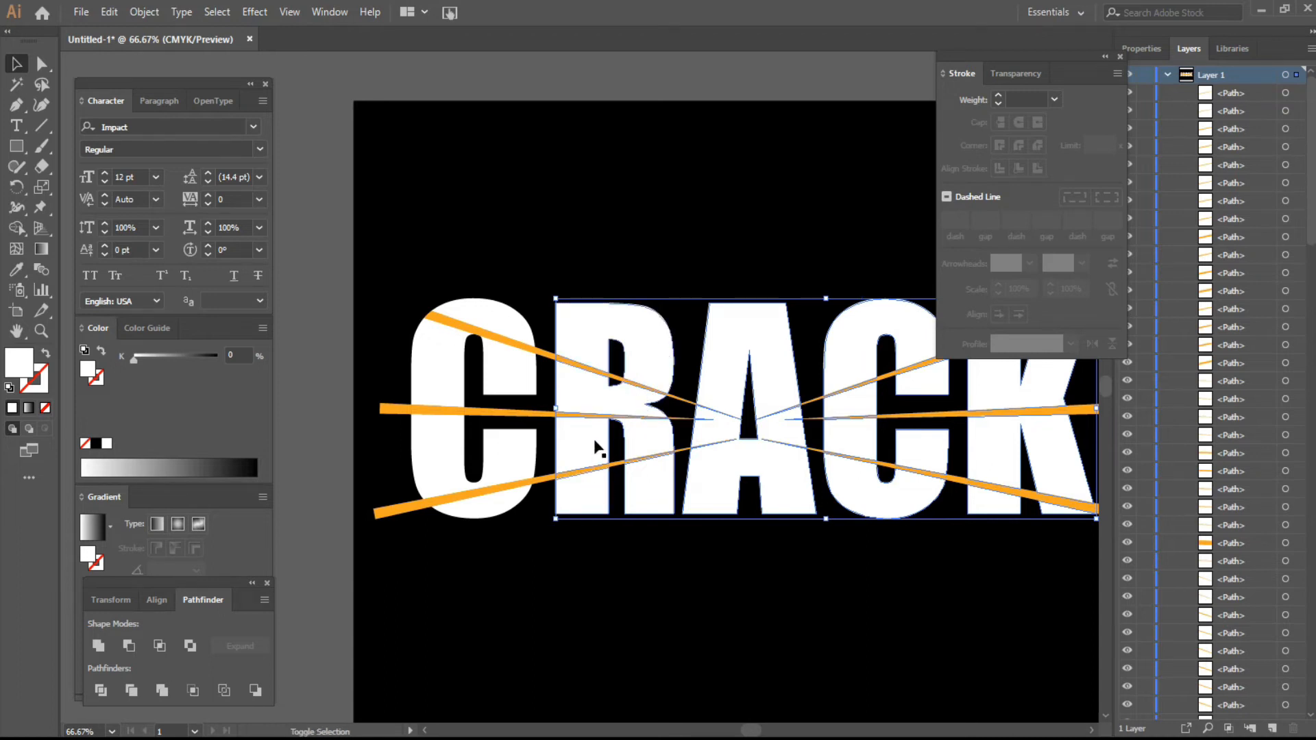
scroll(543, 528, left, 3)
shift+click(568, 468)
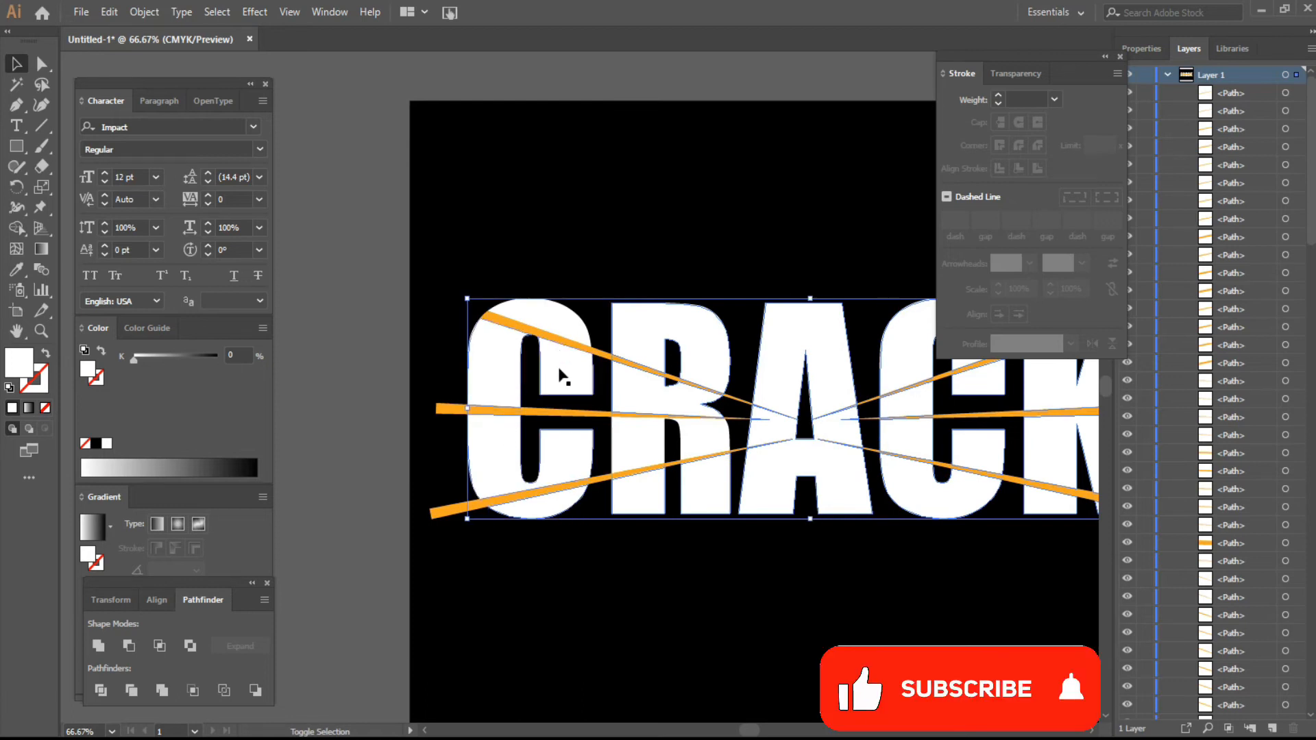
Move the selected letter pieces straight up until they are clear of the orange lines
scroll(853, 550, down, 6)
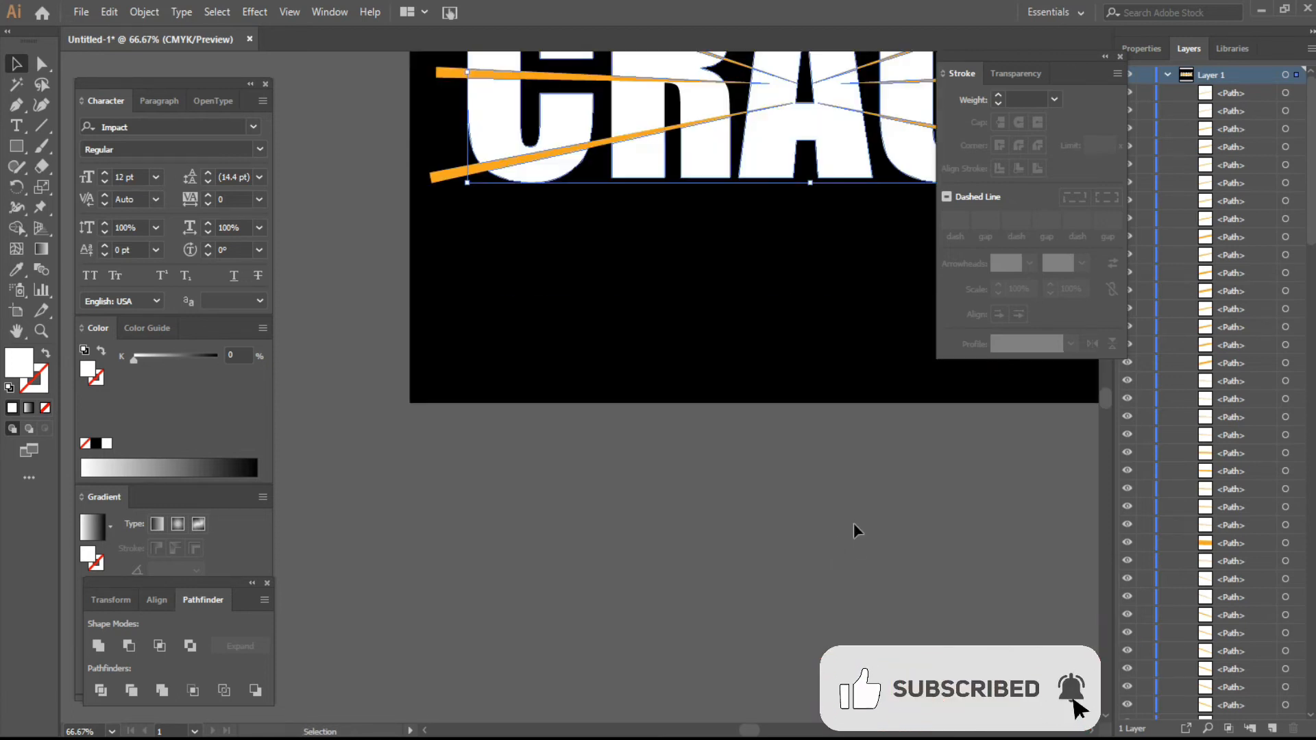
drag(788, 313, 587, 646)
key(ctrl+minus)
key(ctrl+minus)
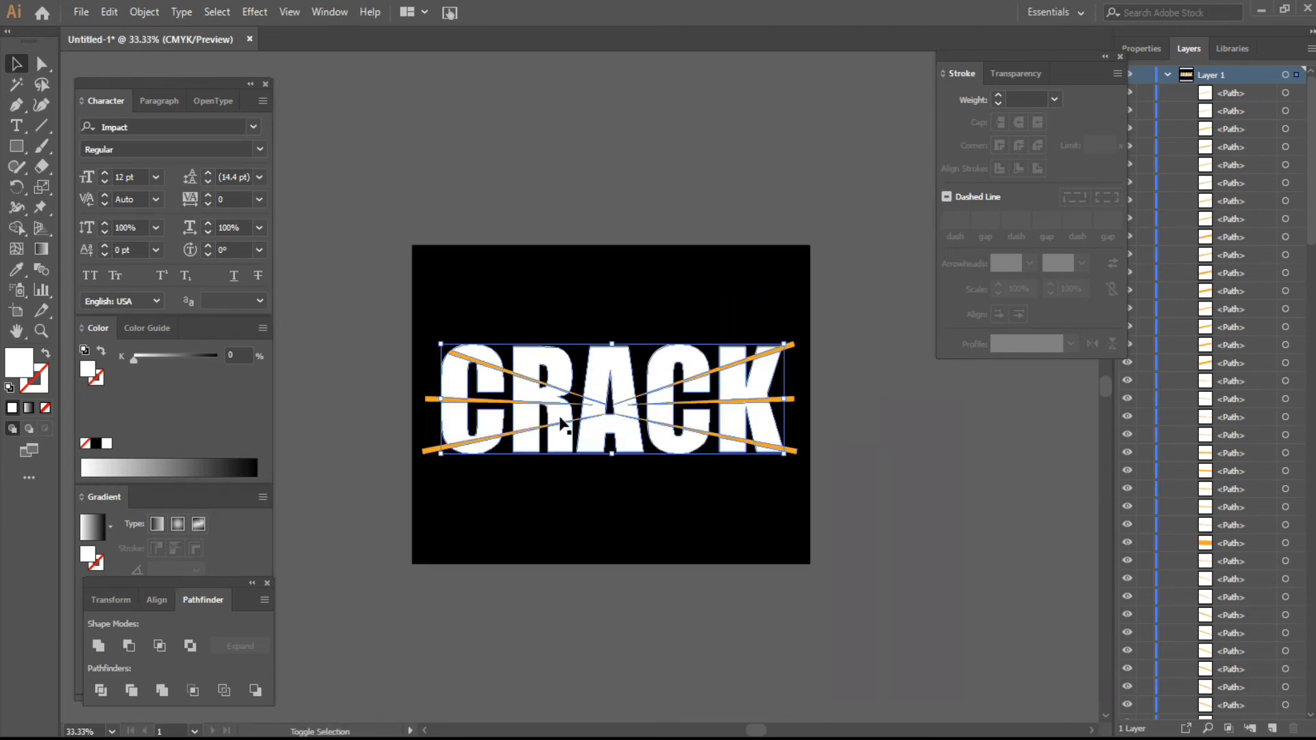
drag(566, 430, 565, 282)
Delete all the orange line pieces left on the black background
click(377, 332)
drag(392, 330, 846, 521)
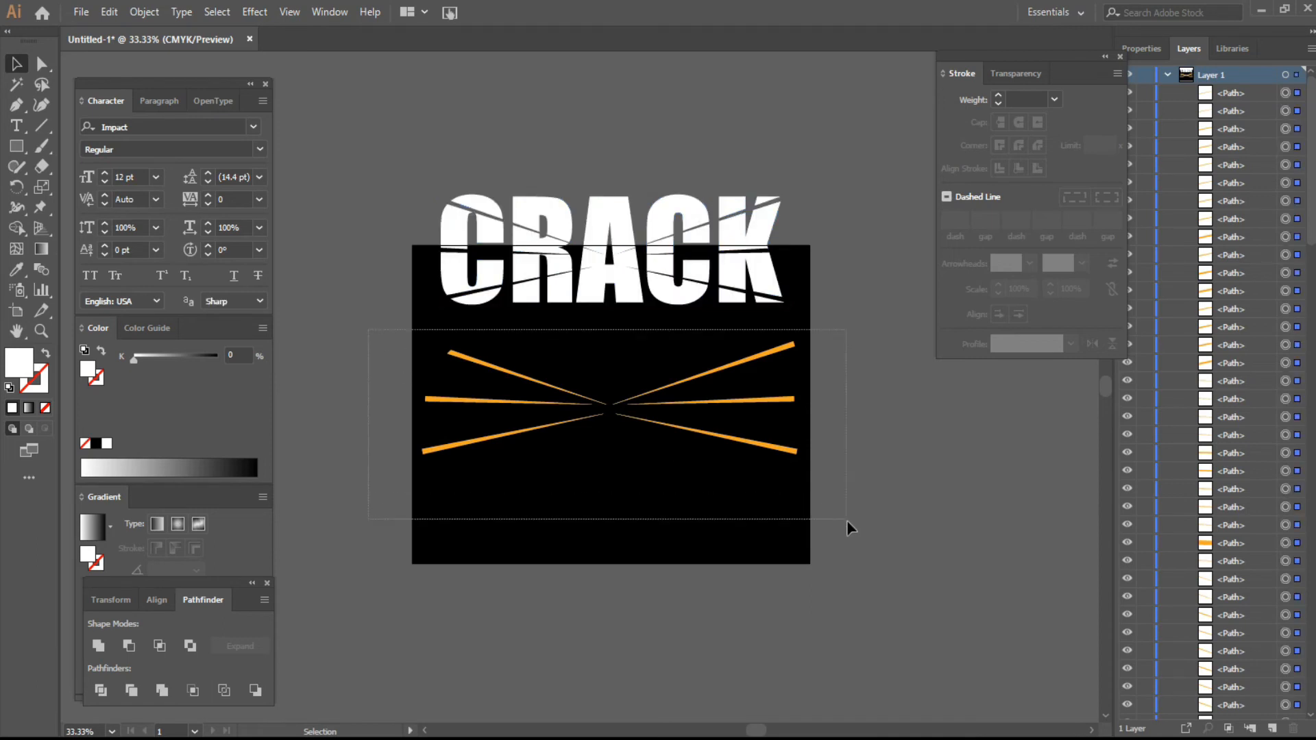
key(Delete)
Move all the sliced letter pieces back to the middle of the black background
drag(361, 141, 799, 410)
drag(761, 283, 969, 493)
click(822, 451)
Shift the upper and lower slices of the second C and the K slightly to the right
scroll(822, 451, up, 1)
click(769, 365)
shift+click(834, 360)
shift+click(872, 357)
shift+click(881, 509)
shift+click(837, 511)
shift+click(768, 498)
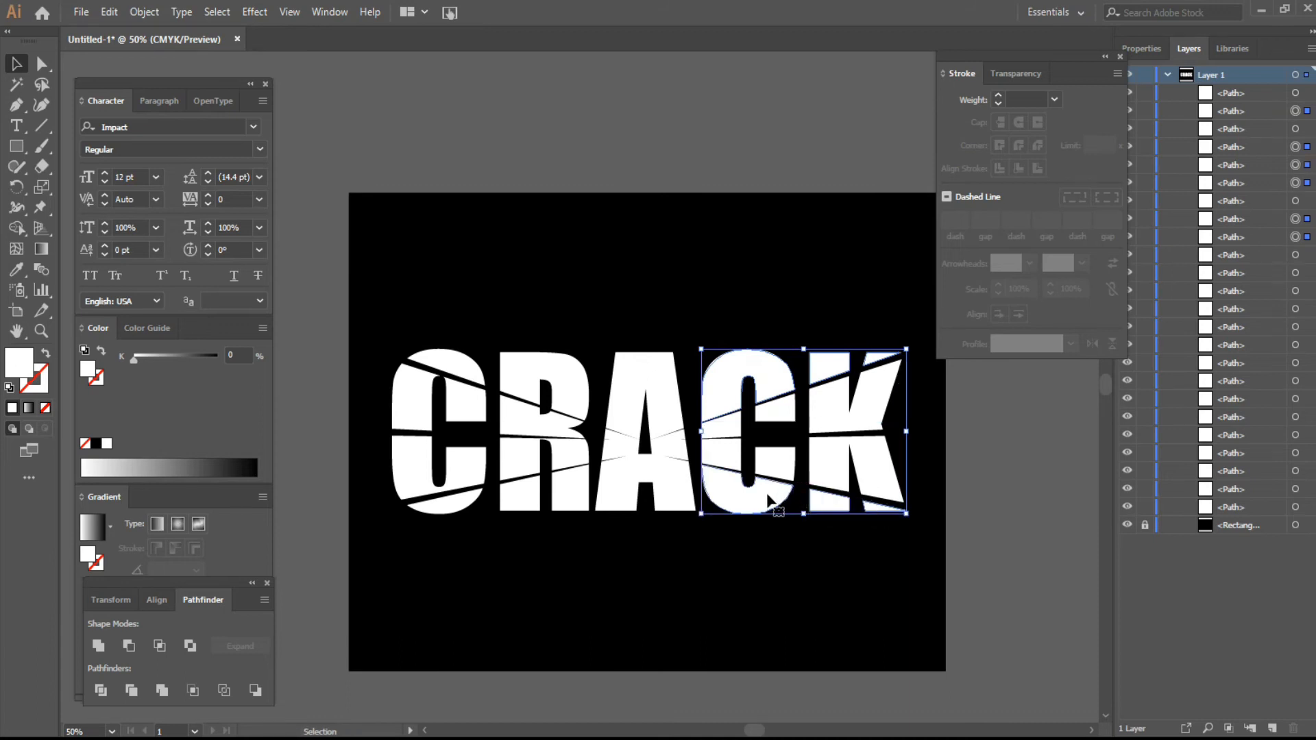
shift+click(770, 499)
drag(778, 498, 792, 500)
Shift the upper and lower slices of the first C and the R slightly to the left
click(562, 573)
drag(444, 568, 581, 498)
drag(482, 336, 553, 376)
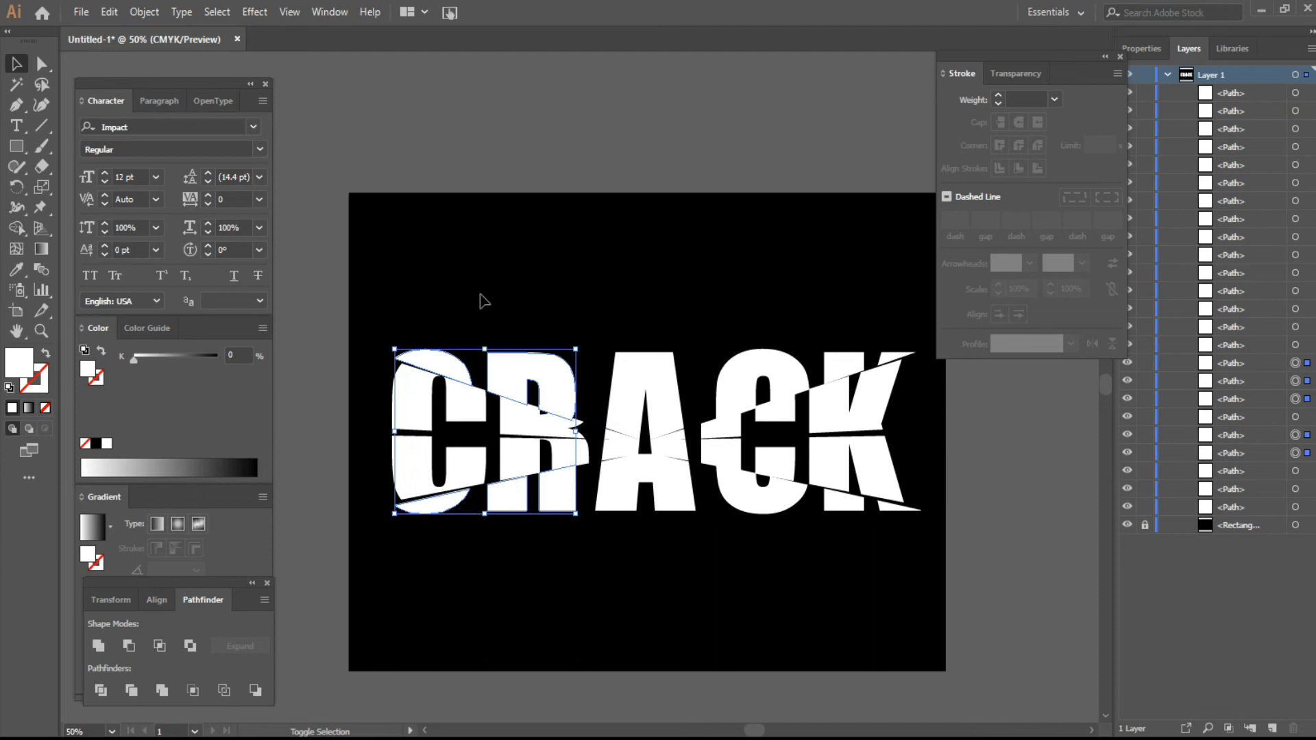
click(548, 278)
scroll(553, 296, down, 1)
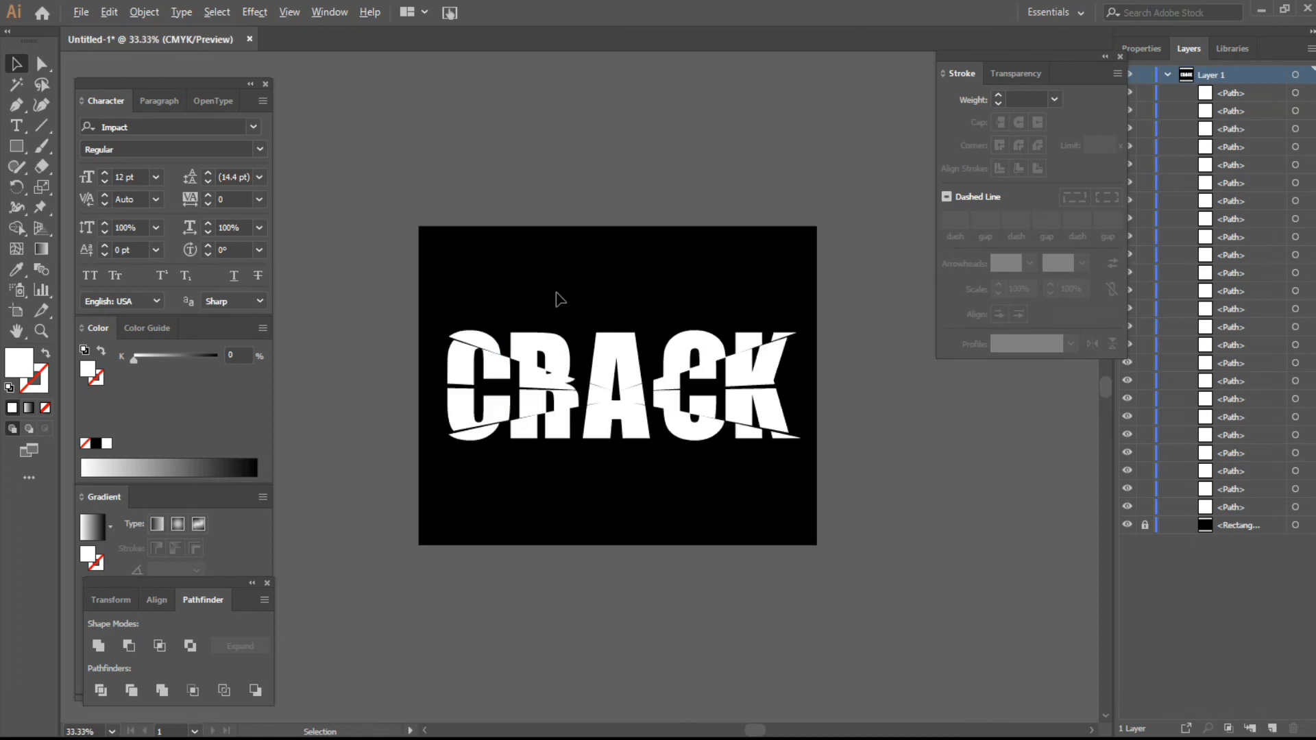
drag(660, 277, 642, 274)
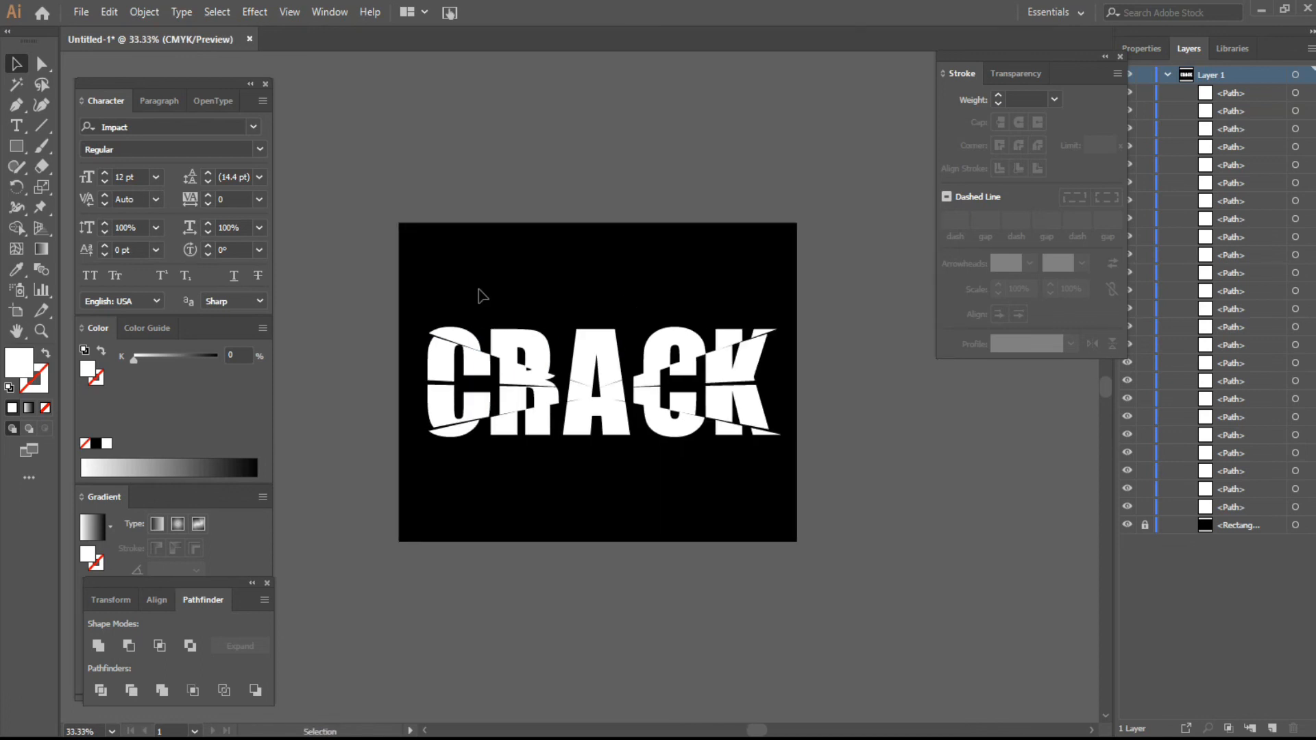
Nudge the upper slices of the first C and the R upward to widen the crack beneath them
scroll(476, 295, up, 1)
scroll(480, 322, up, 1)
drag(488, 348, 602, 387)
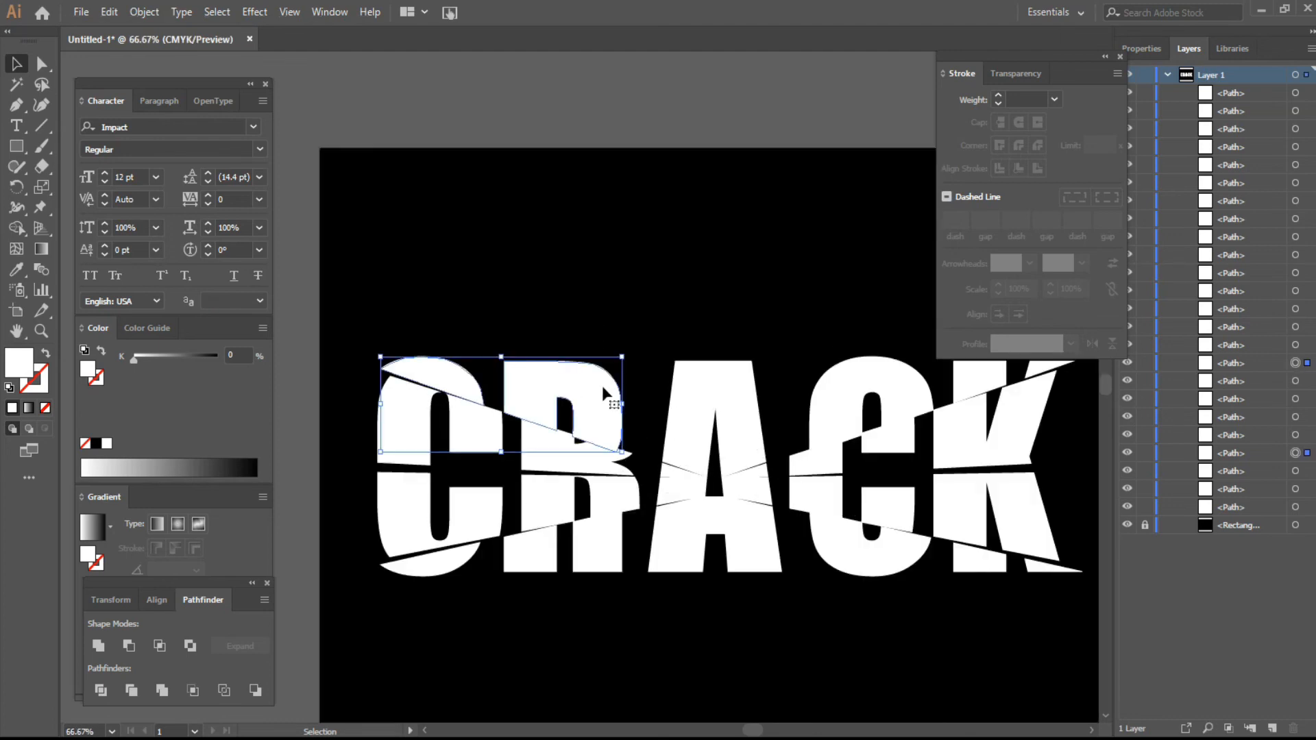
key(Up)
key(Up)
key(Up)
key(Up)
key(Up)
key(Up)
key(Up)
key(Up)
key(Up)
click(665, 318)
Nudge the upper slices of the first C and the R slightly back down
drag(472, 324, 548, 365)
key(Down)
click(735, 343)
scroll(737, 343, down, 1)
drag(741, 303, 658, 287)
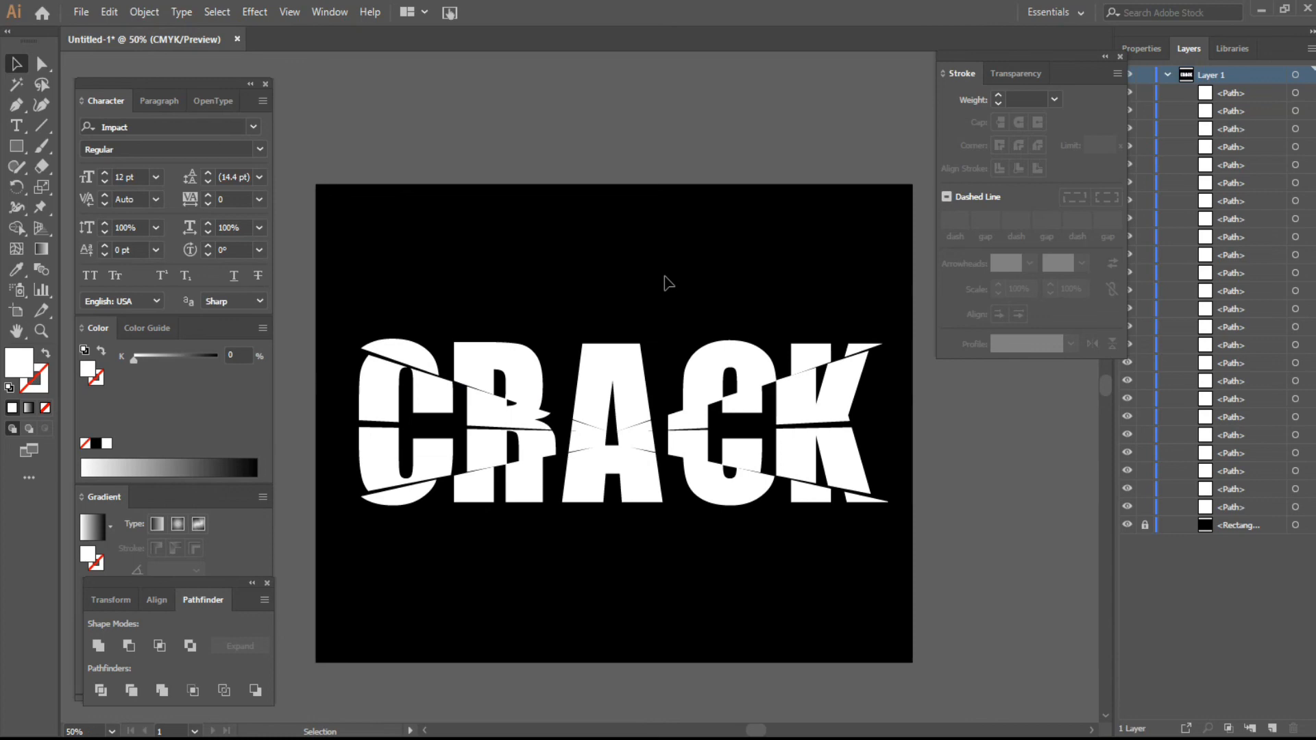